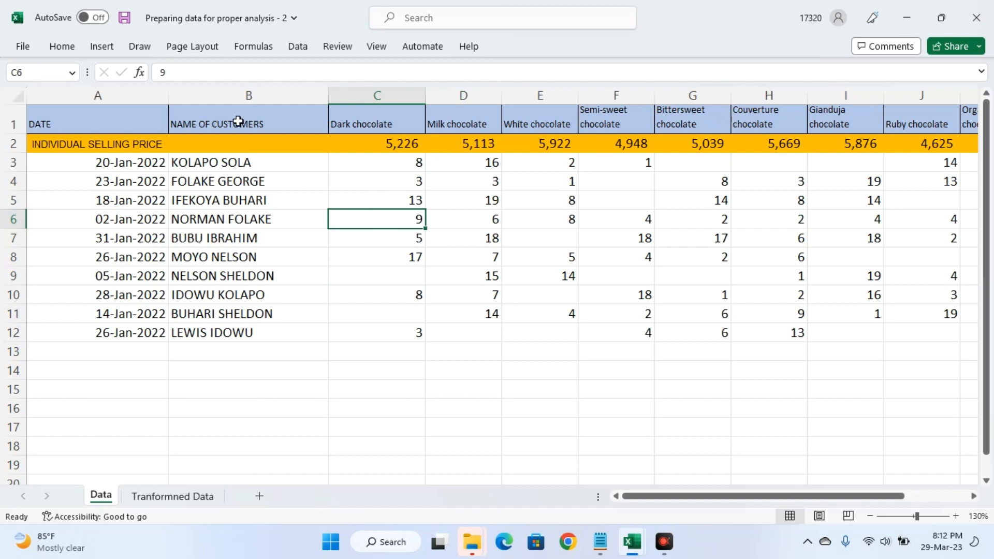
# - Examine the Data sheet's date and customer name columns, chocolate type headers and individual selling price row
pyautogui.click(247, 95)
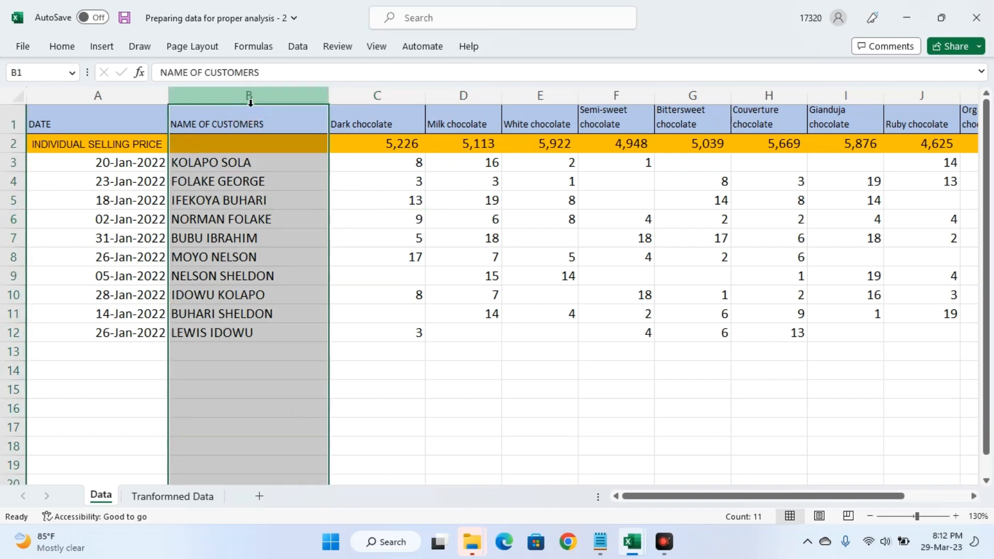
pyautogui.click(98, 94)
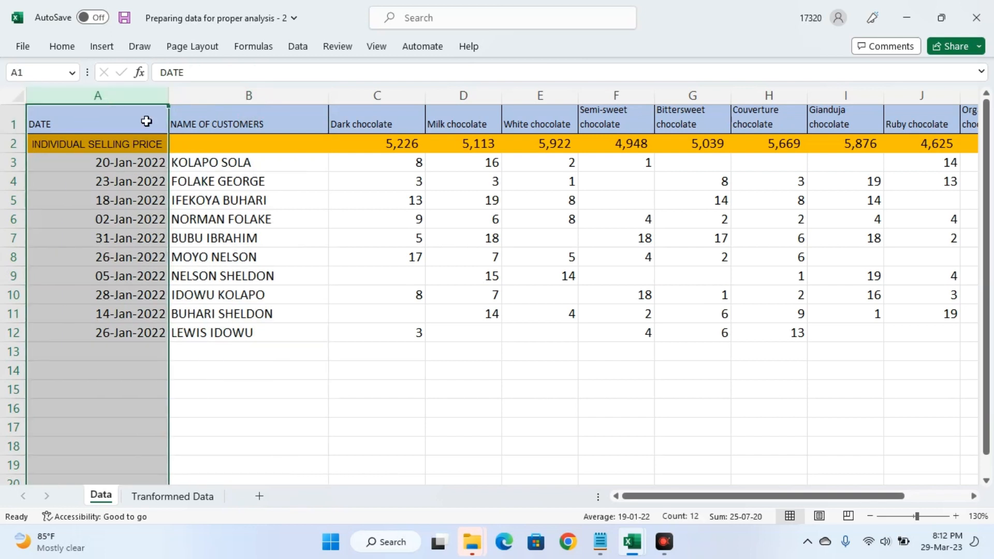
pyautogui.moveTo(348, 122); pyautogui.dragTo(908, 122)
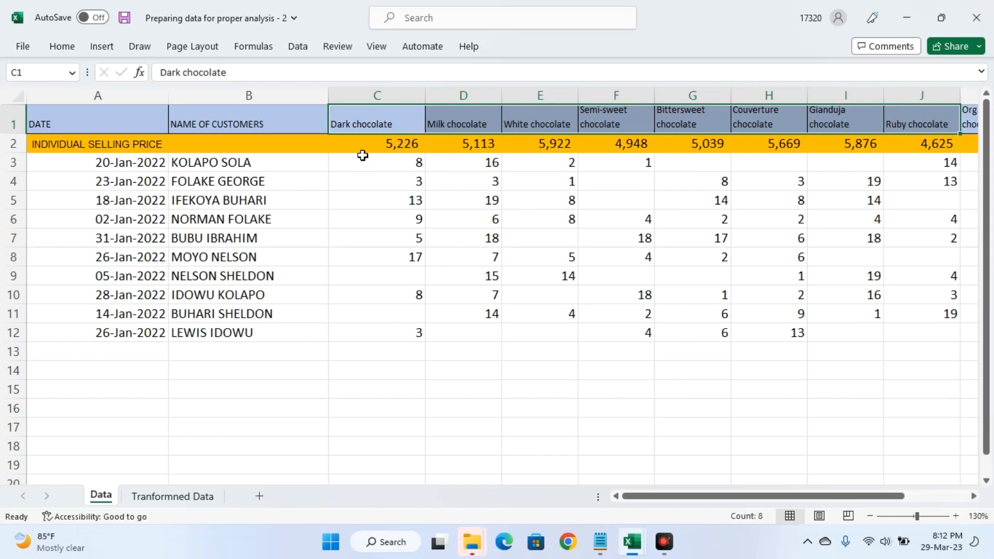
pyautogui.moveTo(363, 149); pyautogui.dragTo(914, 146)
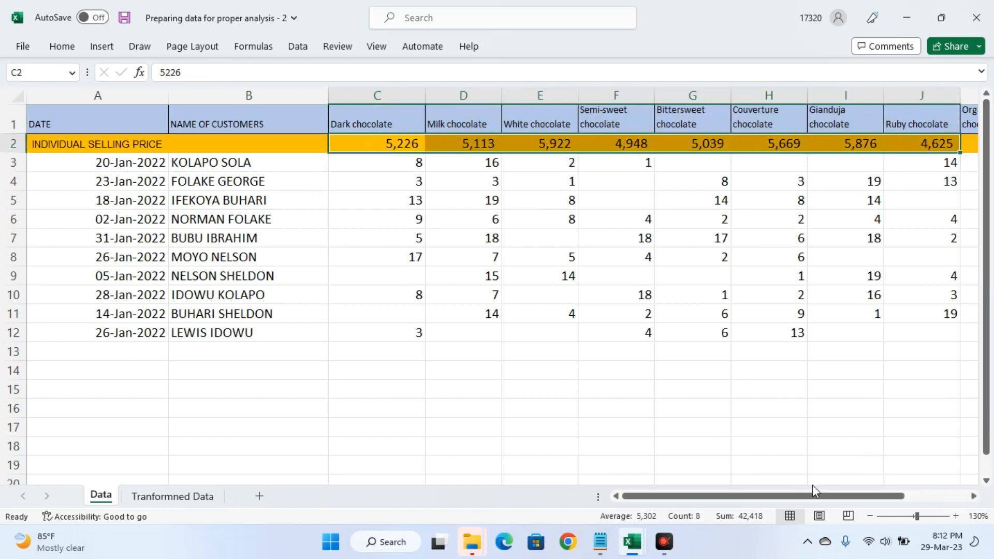
pyautogui.moveTo(812, 496); pyautogui.dragTo(839, 495)
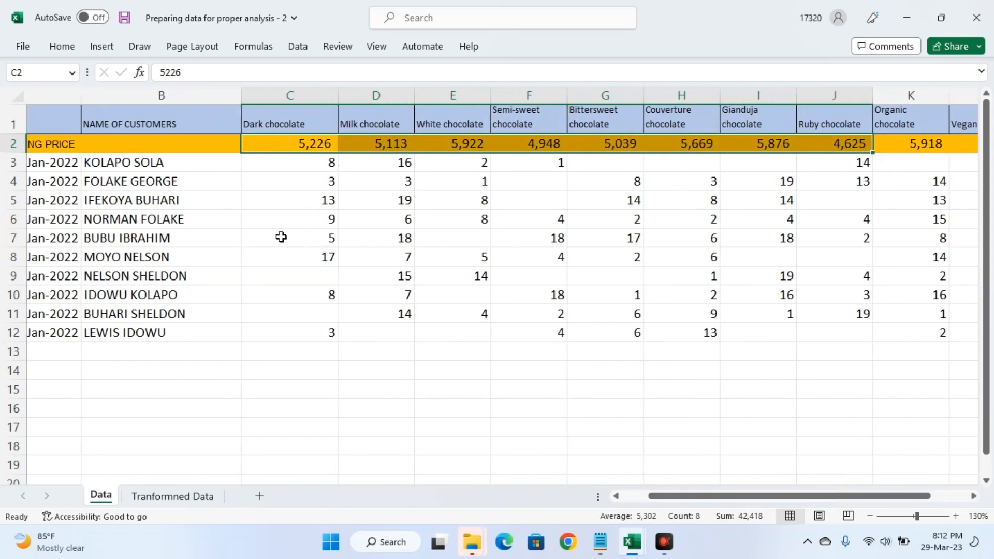
pyautogui.moveTo(678, 506); pyautogui.dragTo(644, 503)
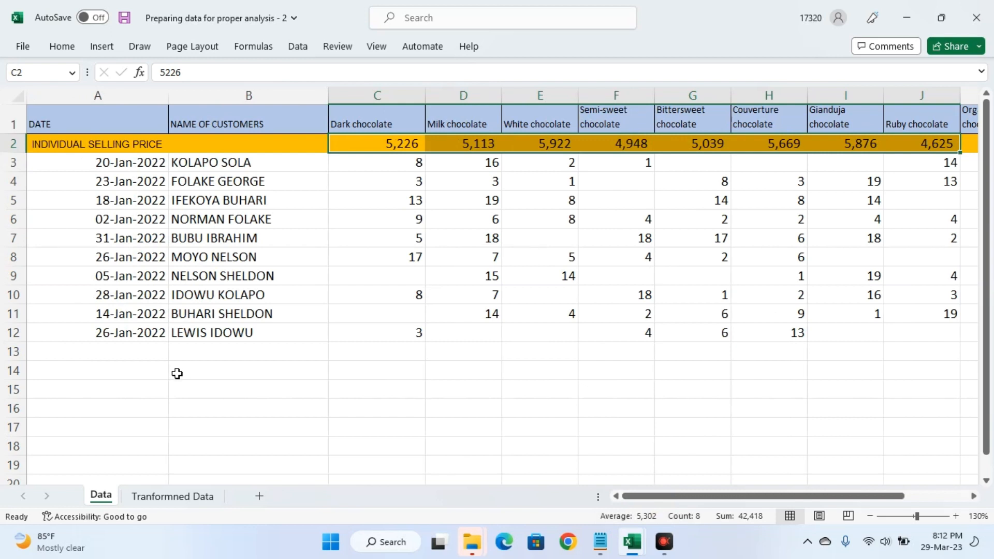
# - Review the date, customer, chocolate type, quantity and price columns of the Tranformned Data sheet, comparing its layout with the Data sheet
pyautogui.click(161, 497)
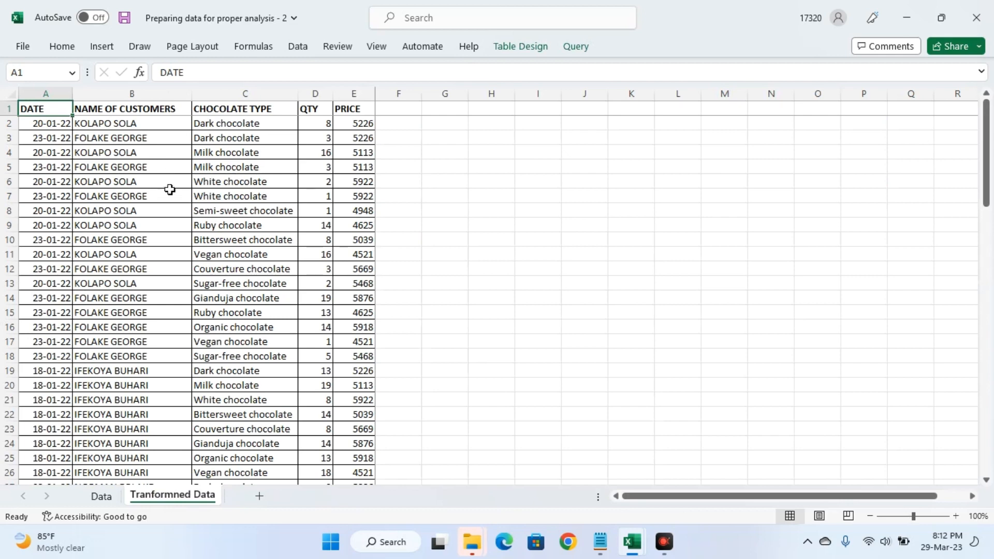
pyautogui.keyDown('ctrl'); pyautogui.scroll(3, 170, 192); pyautogui.keyUp('ctrl')
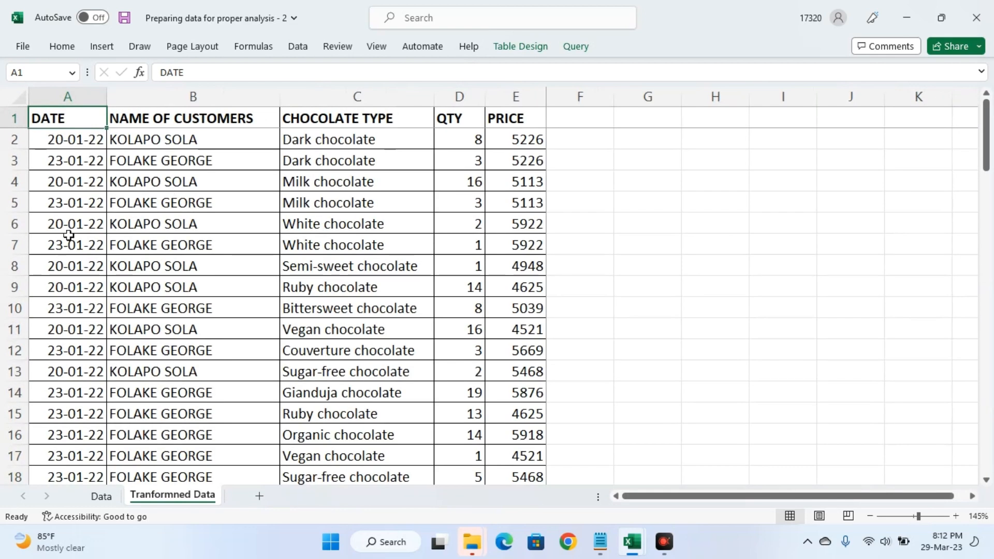
pyautogui.click(67, 98)
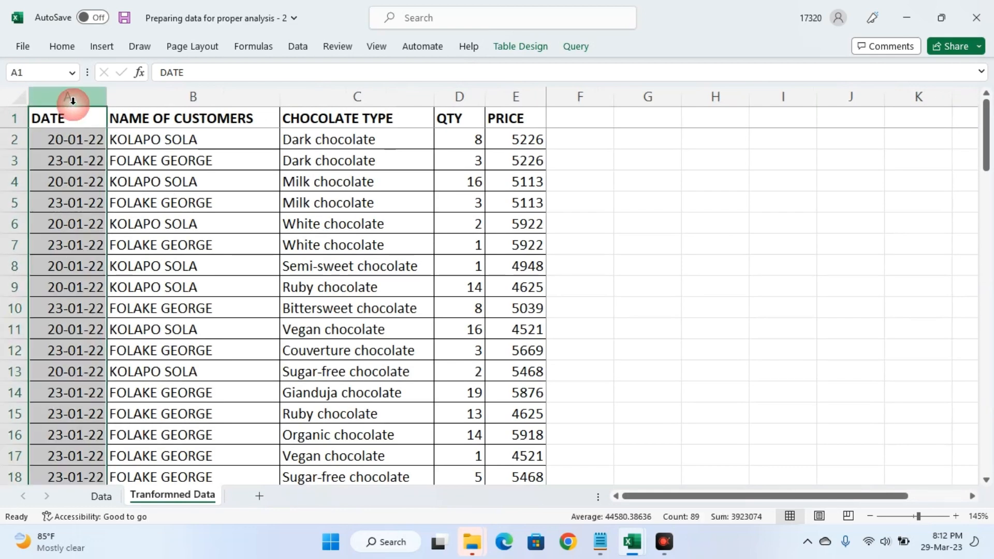
pyautogui.click(192, 94)
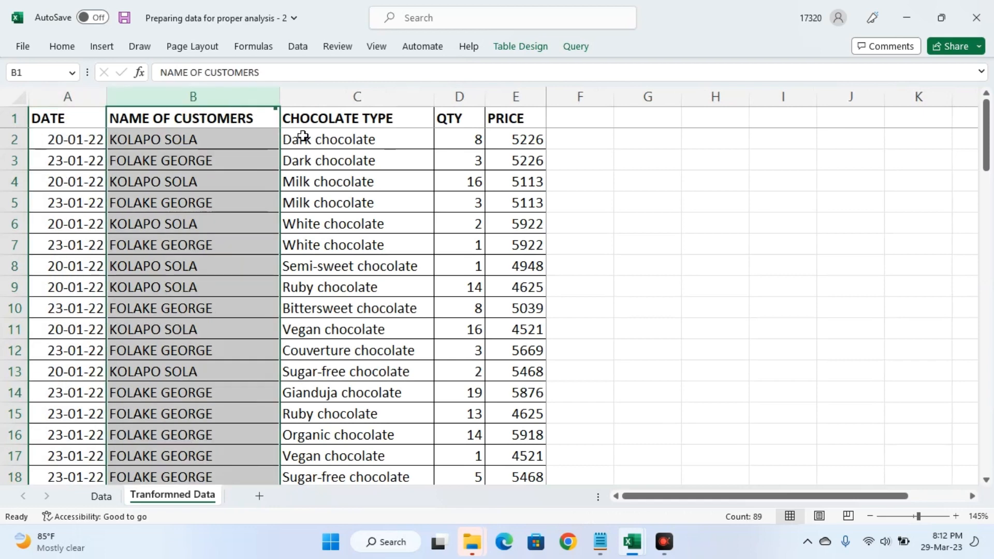
pyautogui.click(368, 98)
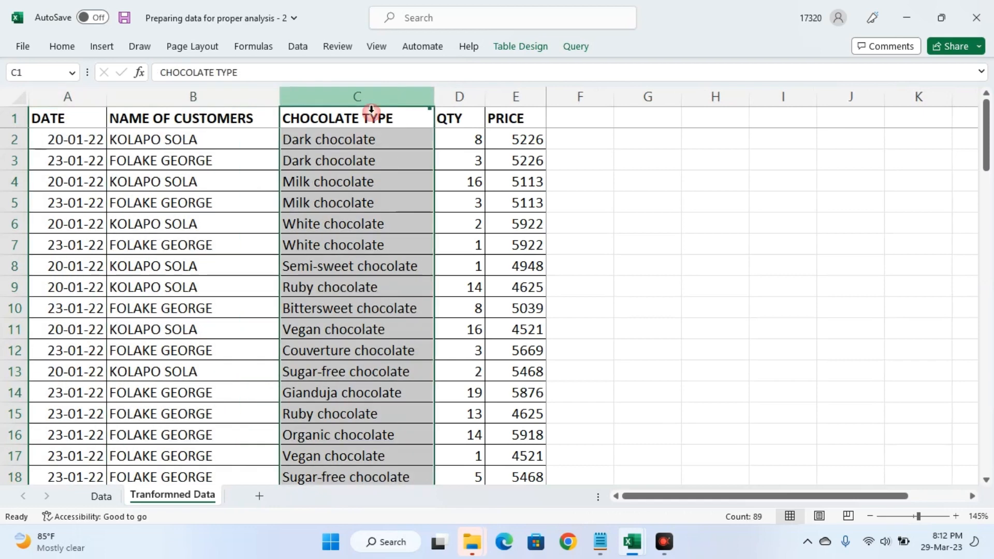
pyautogui.click(457, 101)
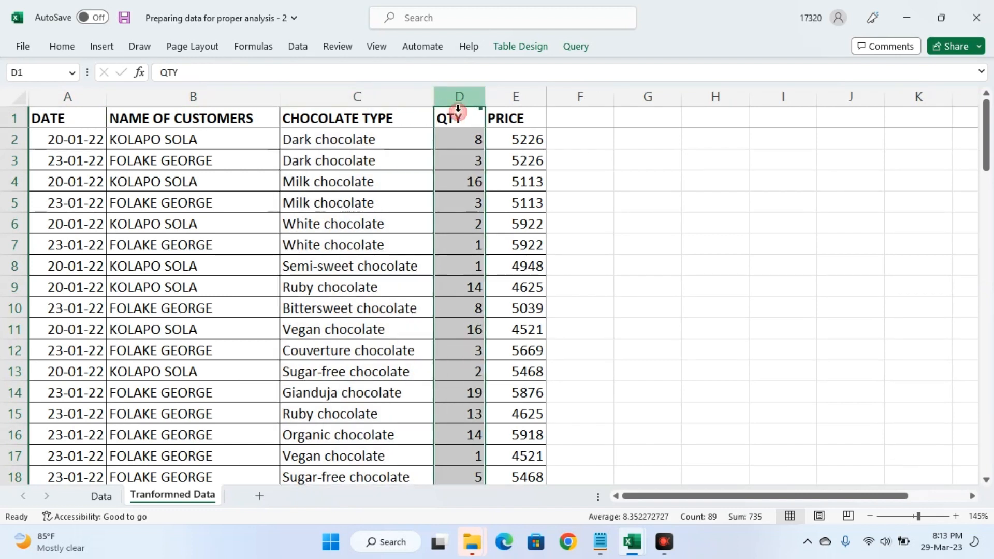
pyautogui.click(520, 100)
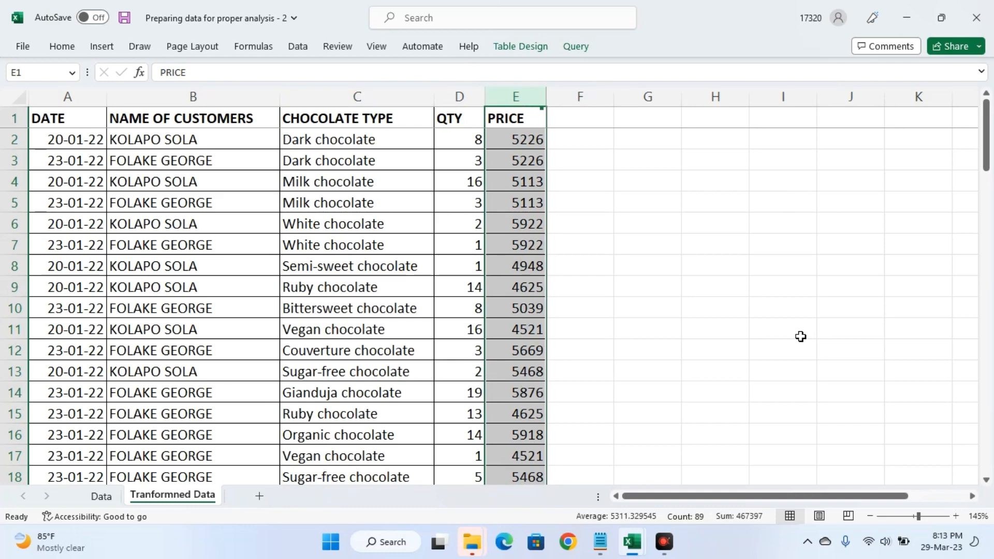
pyautogui.click(101, 497)
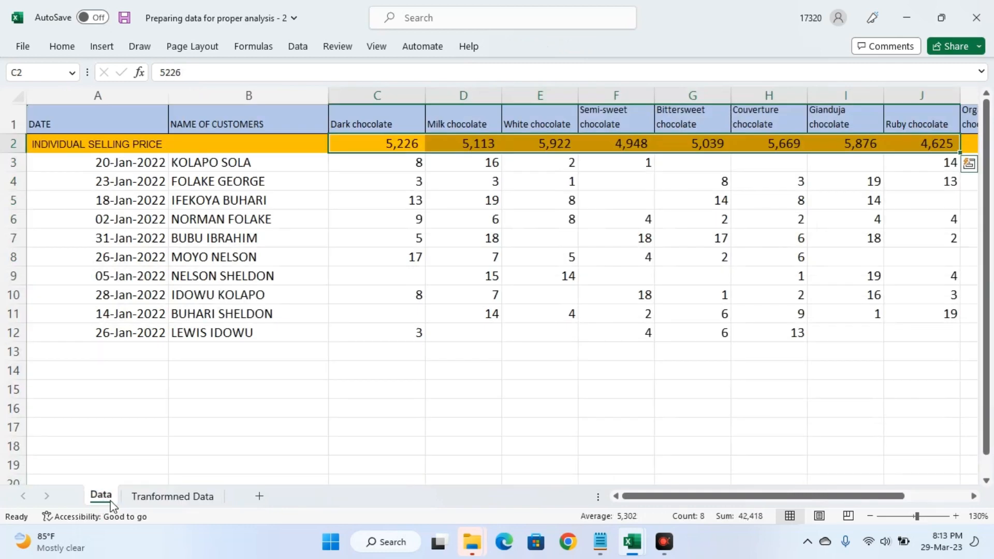
pyautogui.click(147, 498)
pyautogui.click(203, 242)
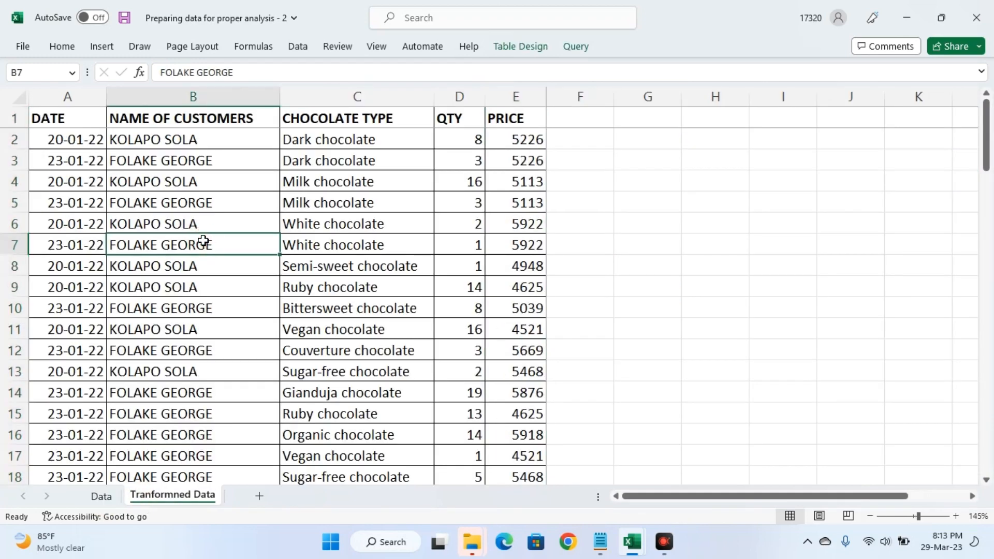
# - Switch to the "Preparing data for proper analysis" workbook and convert range A1:M12 of the data sheet into a table with headers
pyautogui.click(948, 486)
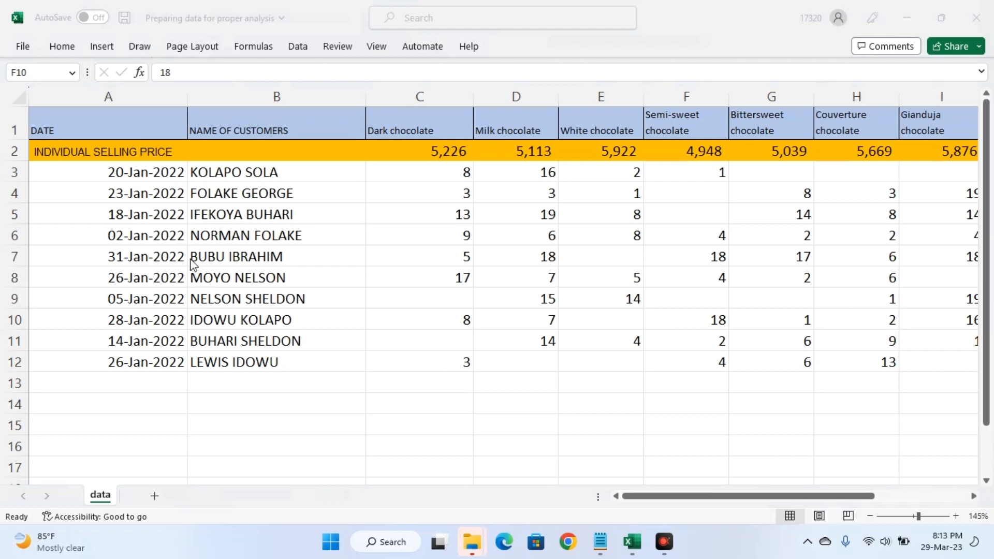
pyautogui.scroll(-2, 191, 264)
pyautogui.scroll(-1, 192, 265)
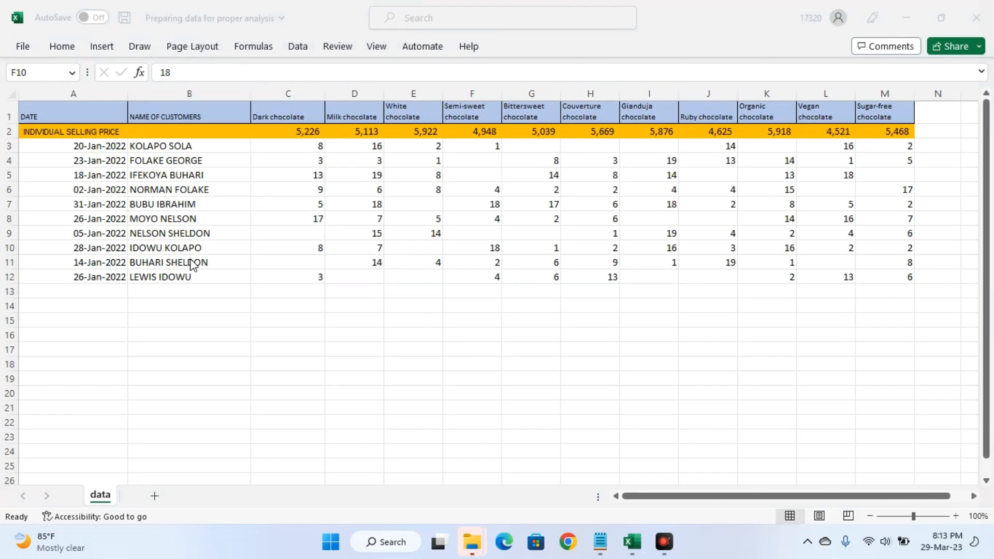
pyautogui.scroll(1, 191, 264)
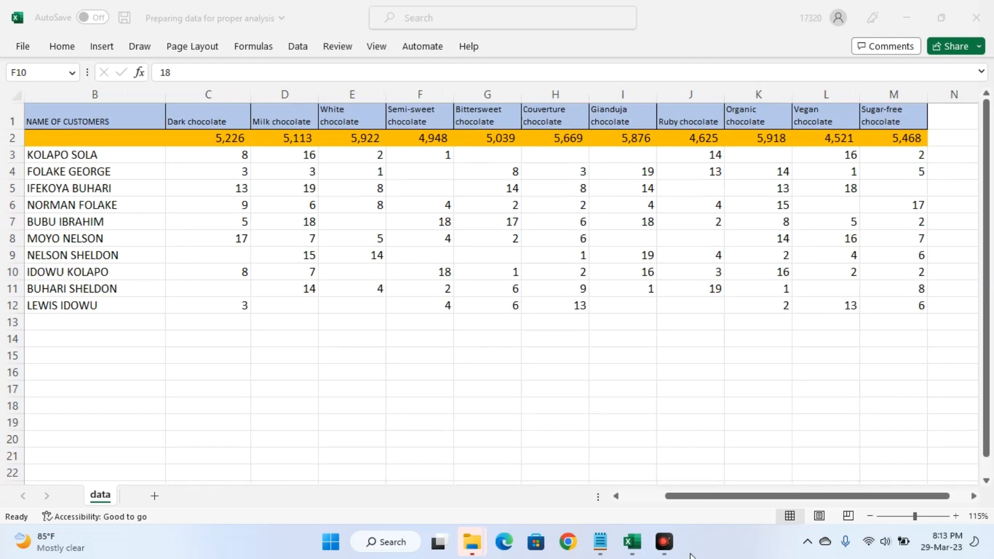
pyautogui.click(697, 505)
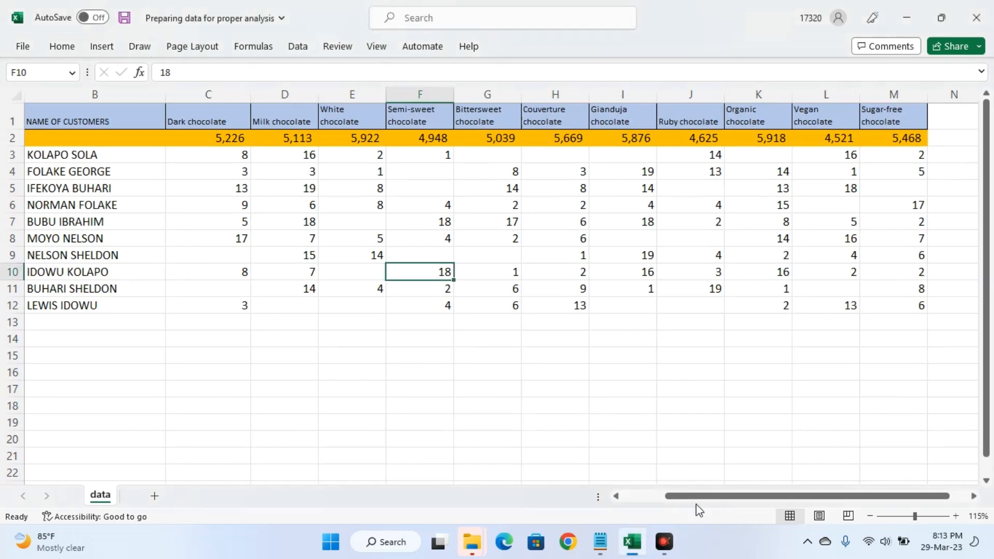
pyautogui.click(642, 498)
pyautogui.click(256, 162)
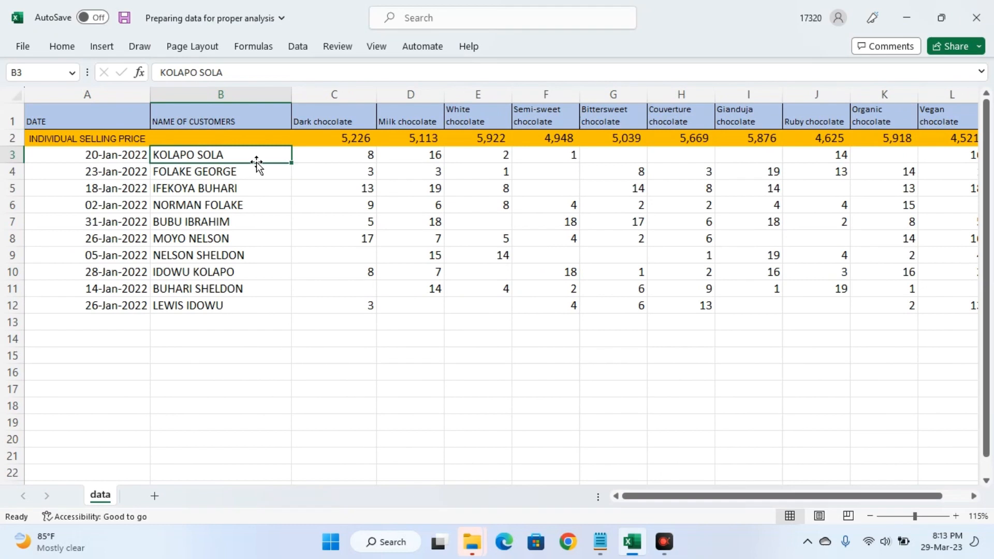
pyautogui.hotkey('ctrl', 't')
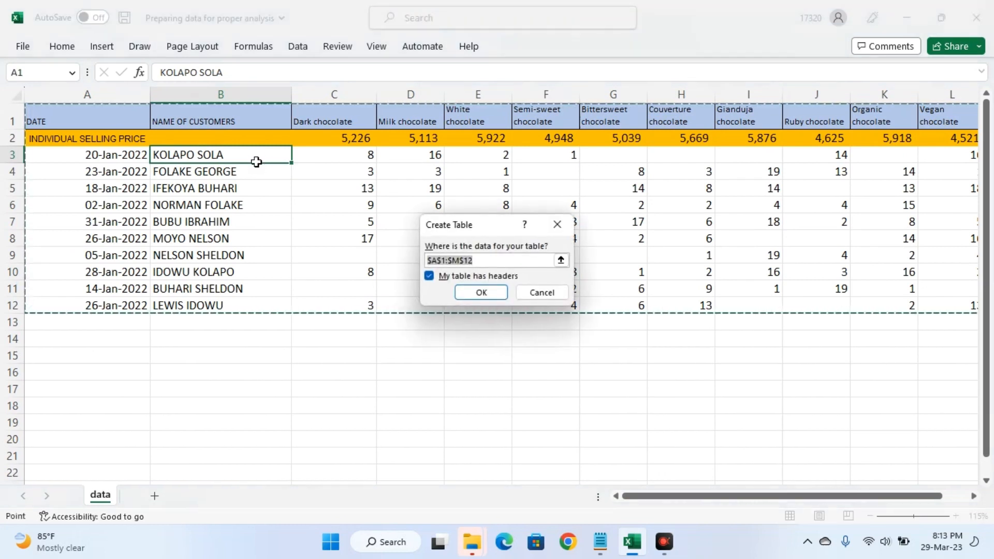
pyautogui.click(477, 297)
pyautogui.click(457, 327)
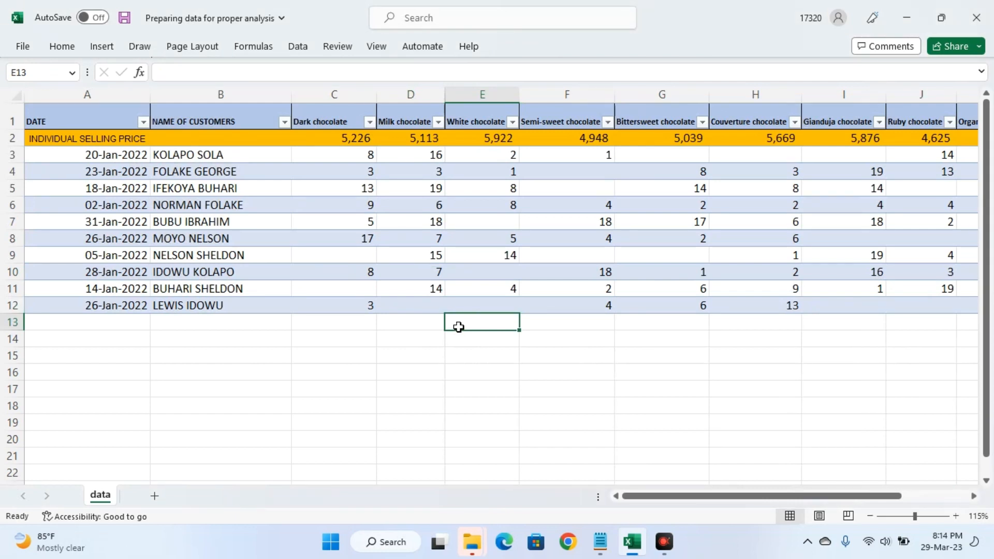
# - Examine how the table's chocolate headers pair with the selling prices in row 2, and review the date and customer name columns
pyautogui.scroll(2, 458, 327)
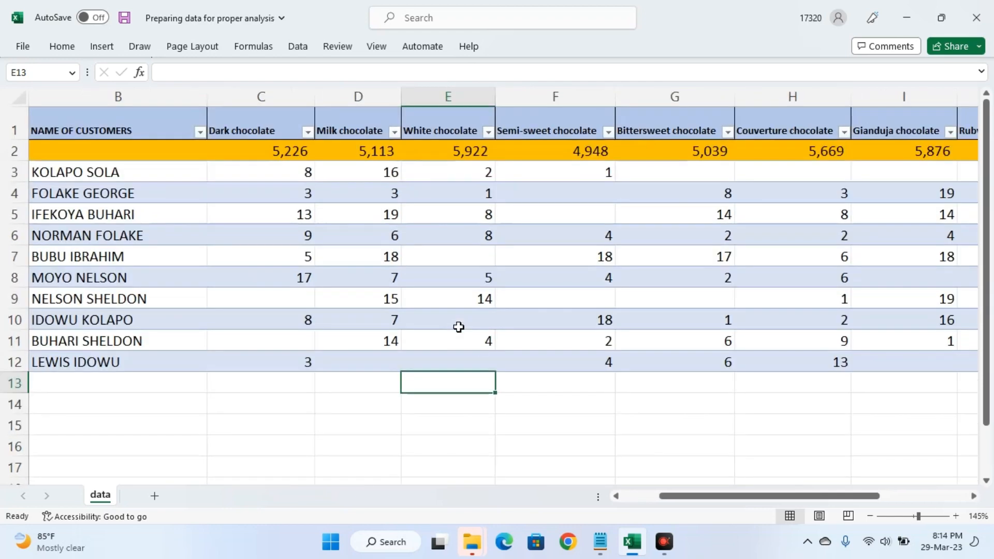
pyautogui.moveTo(666, 497); pyautogui.dragTo(635, 501)
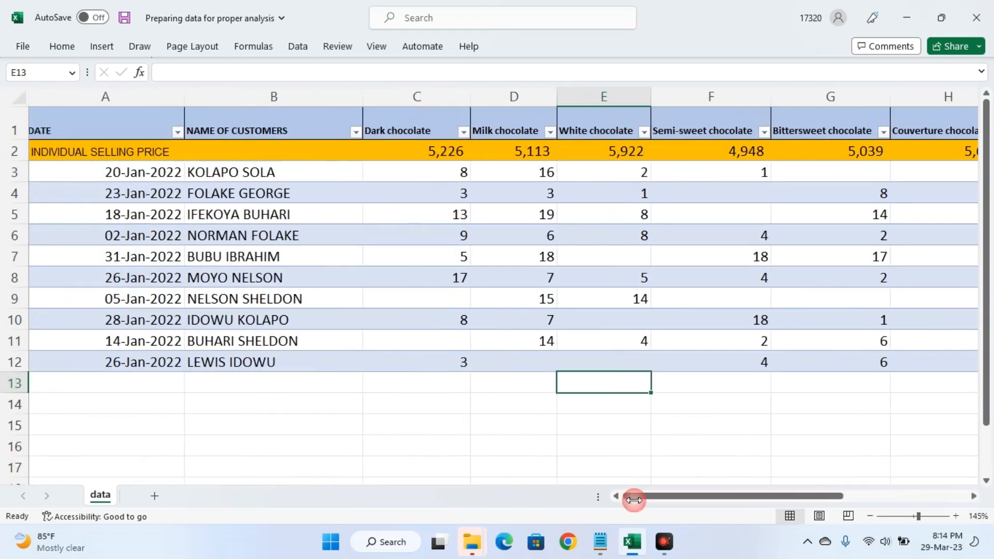
pyautogui.click(19, 125)
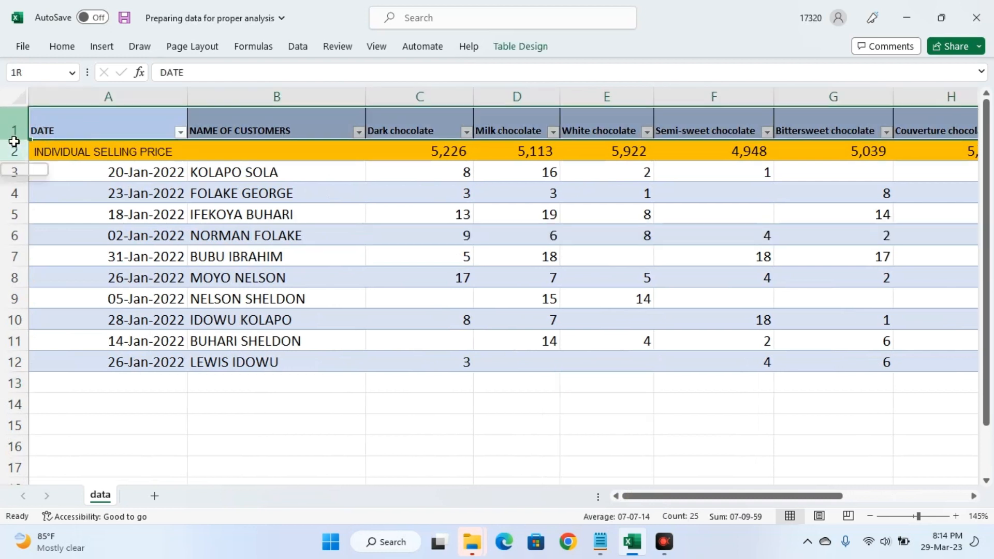
pyautogui.click(399, 128)
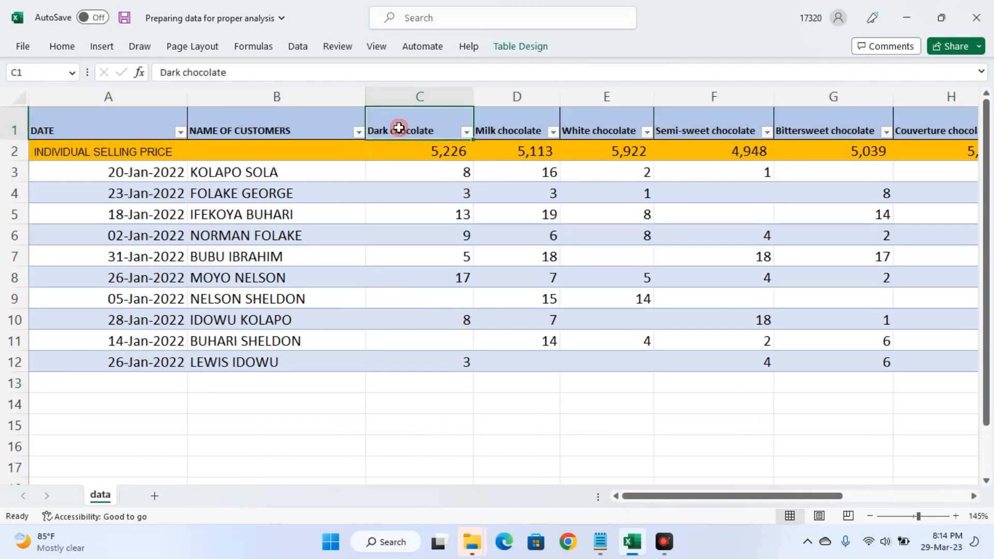
pyautogui.click(411, 152)
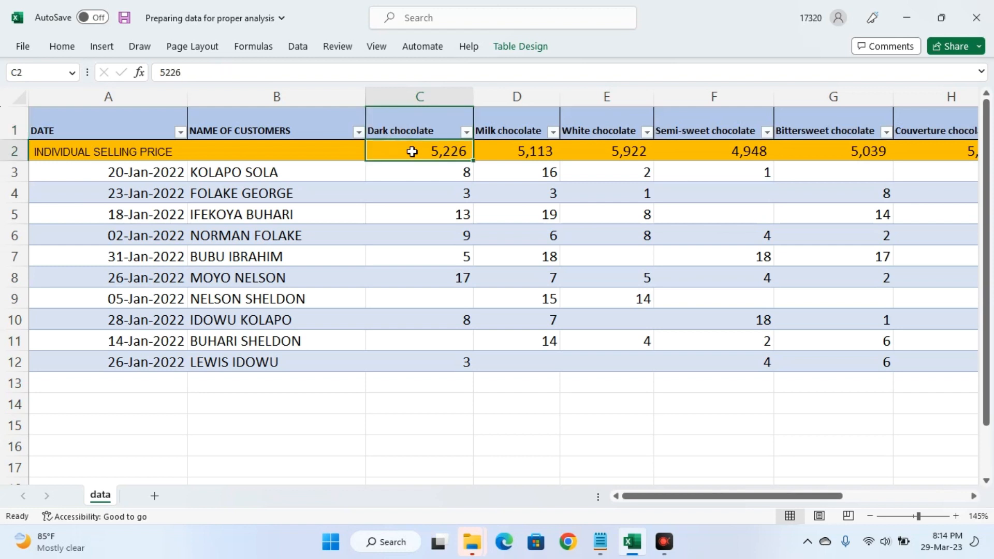
pyautogui.click(482, 130)
pyautogui.click(422, 136)
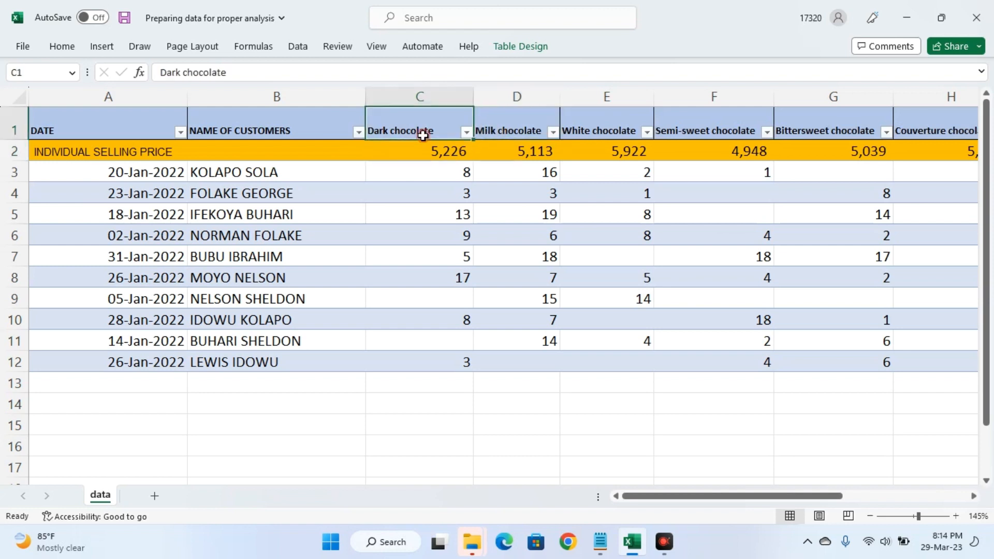
pyautogui.click(427, 151)
pyautogui.click(497, 132)
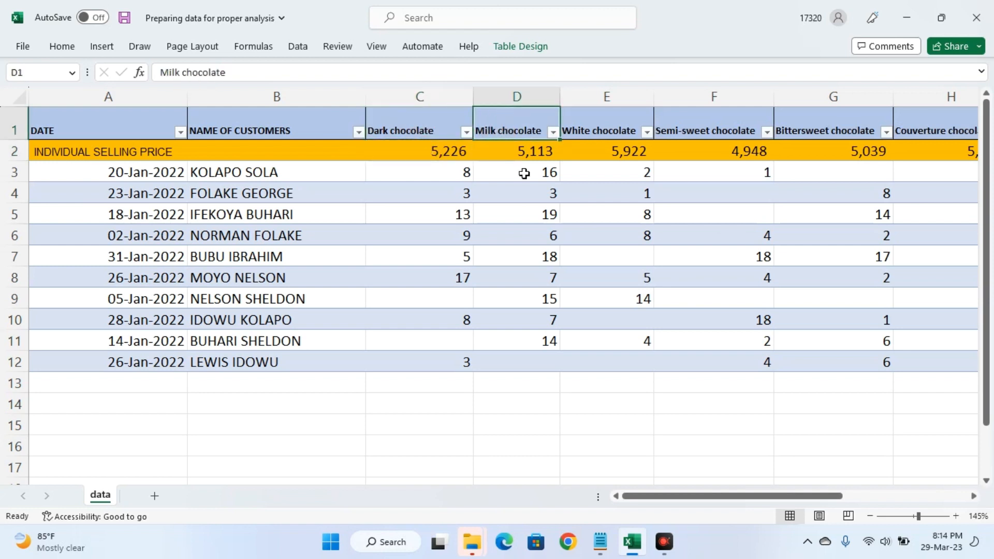
pyautogui.click(529, 155)
pyautogui.click(586, 123)
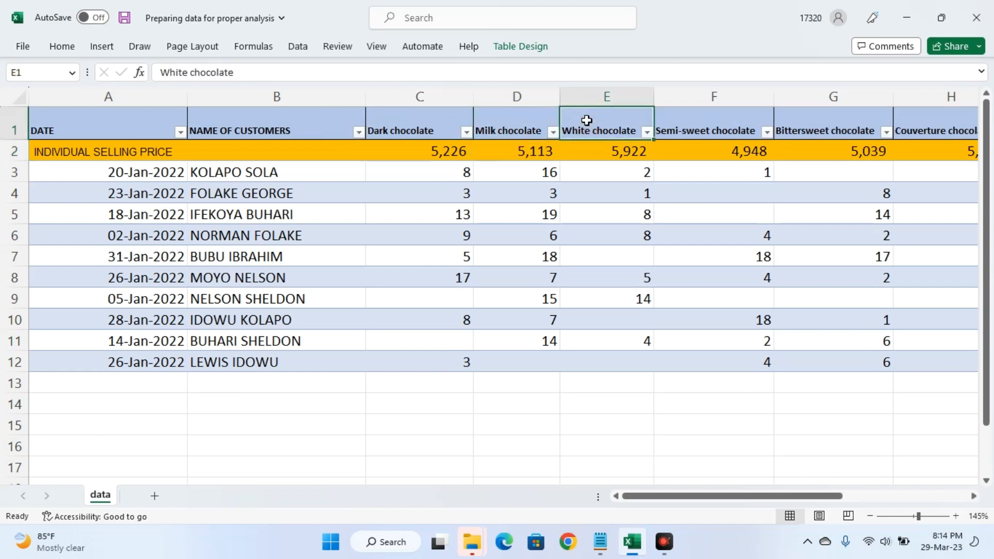
pyautogui.click(592, 150)
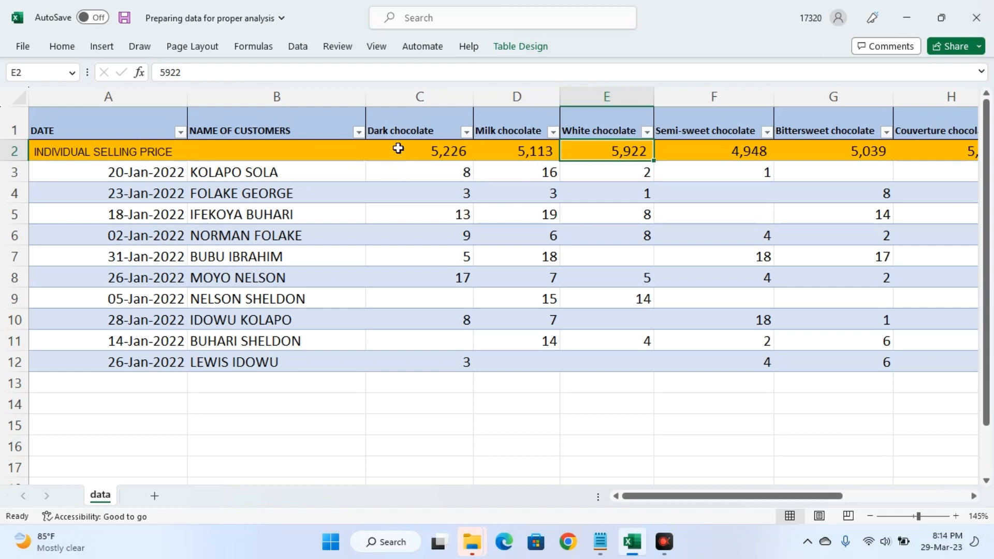
pyautogui.click(118, 96)
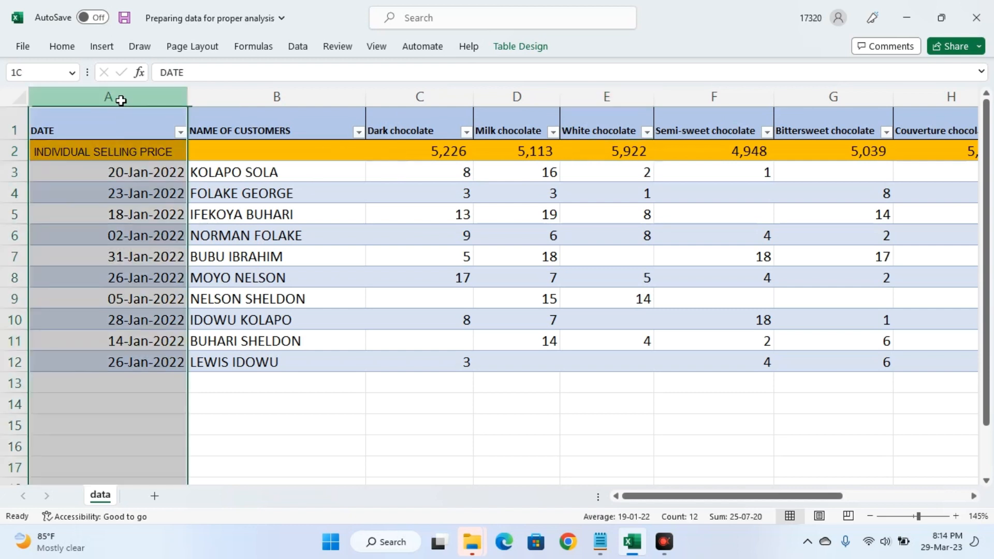
pyautogui.click(275, 98)
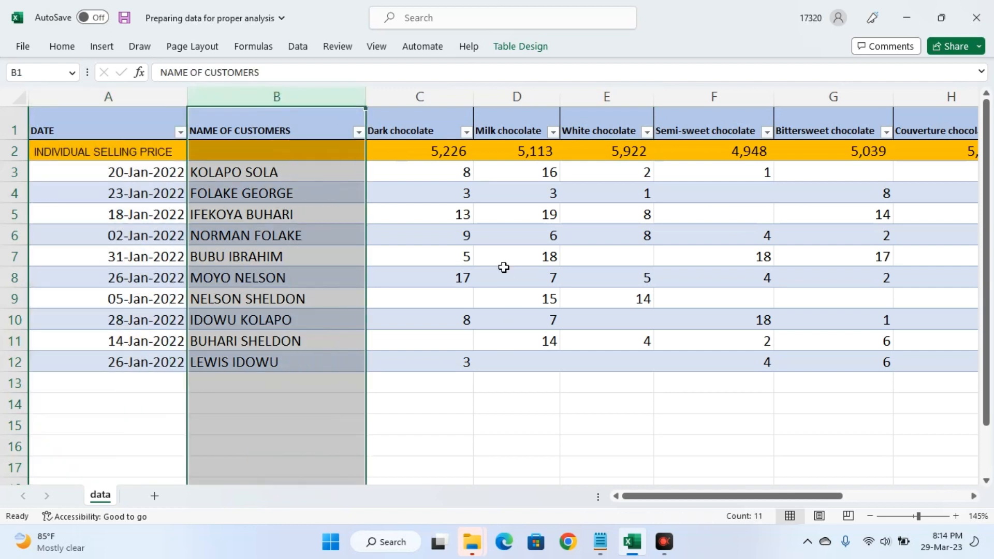
pyautogui.click(426, 130)
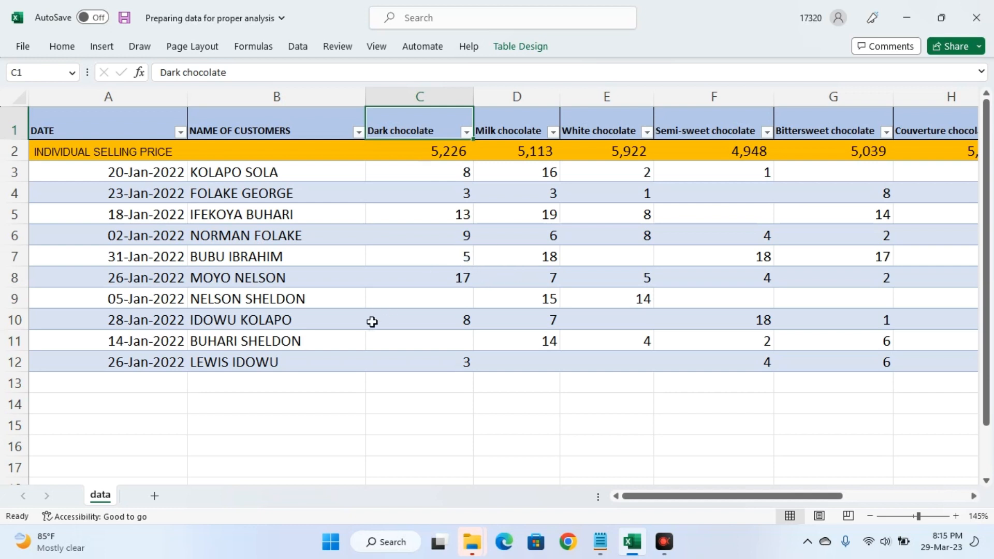
pyautogui.click(144, 262)
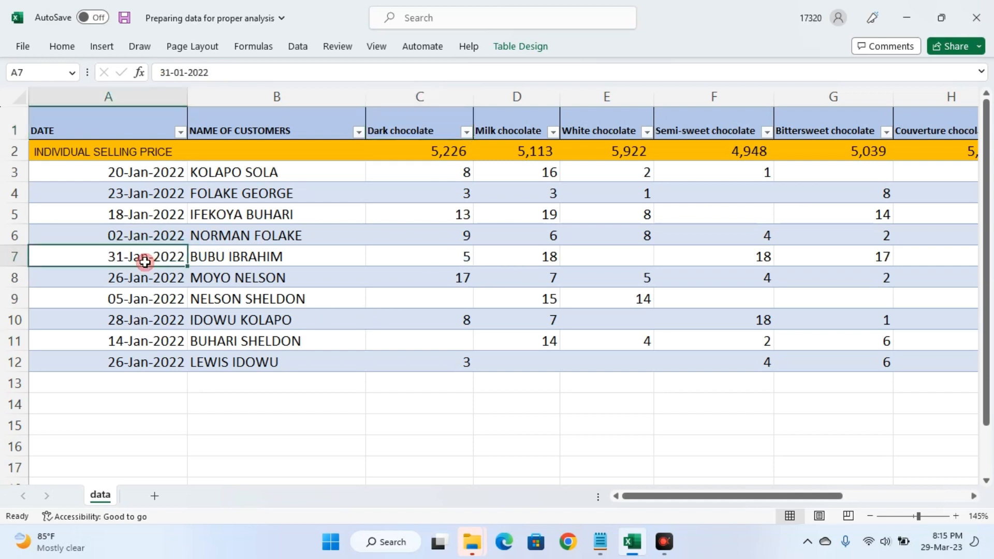
# - Load the sales table into Power Query Editor and remove the DATE and NAME OF CUSTOMERS columns
pyautogui.click(298, 47)
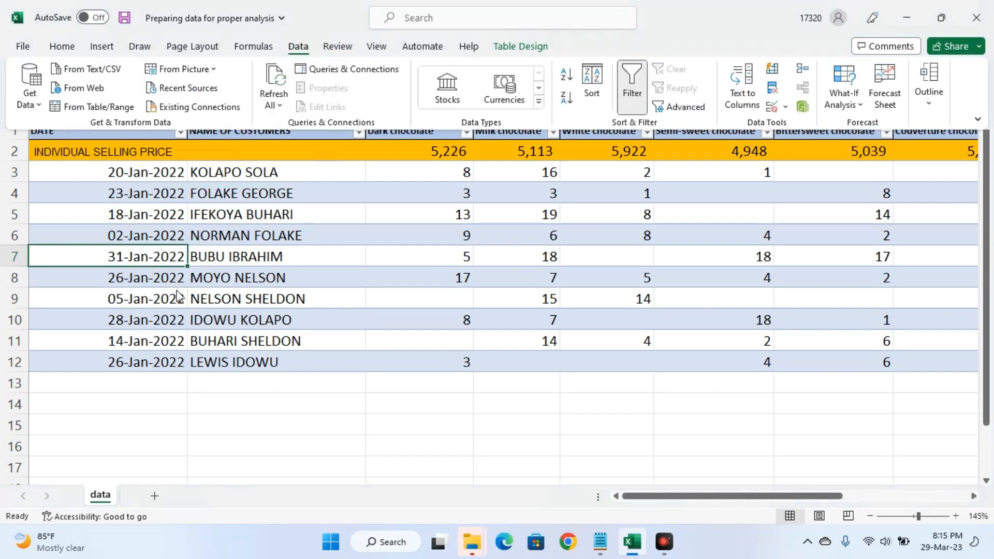
pyautogui.click(96, 112)
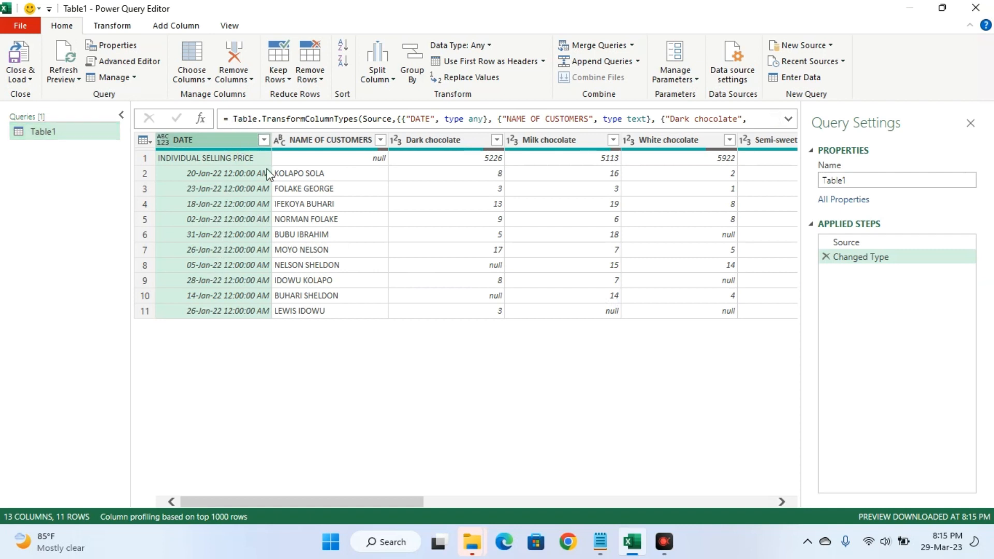
pyautogui.click(306, 139)
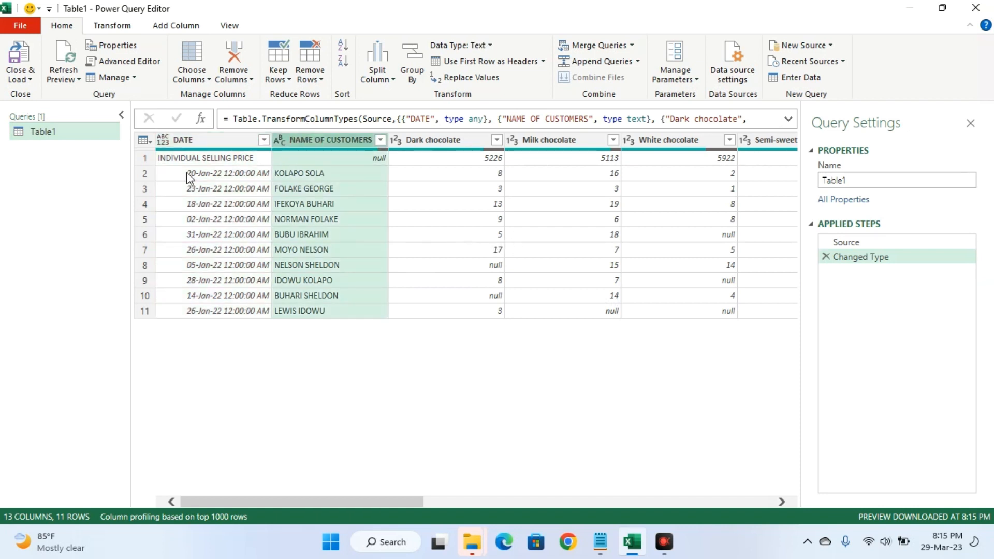
pyautogui.click(201, 140)
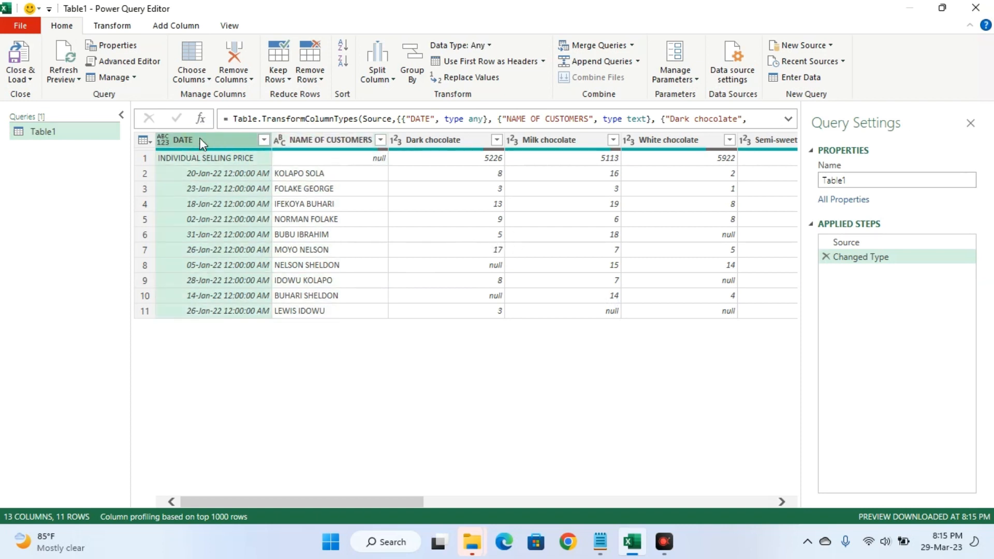
pyautogui.keyDown('ctrl'); pyautogui.click(320, 144); pyautogui.keyUp('ctrl')
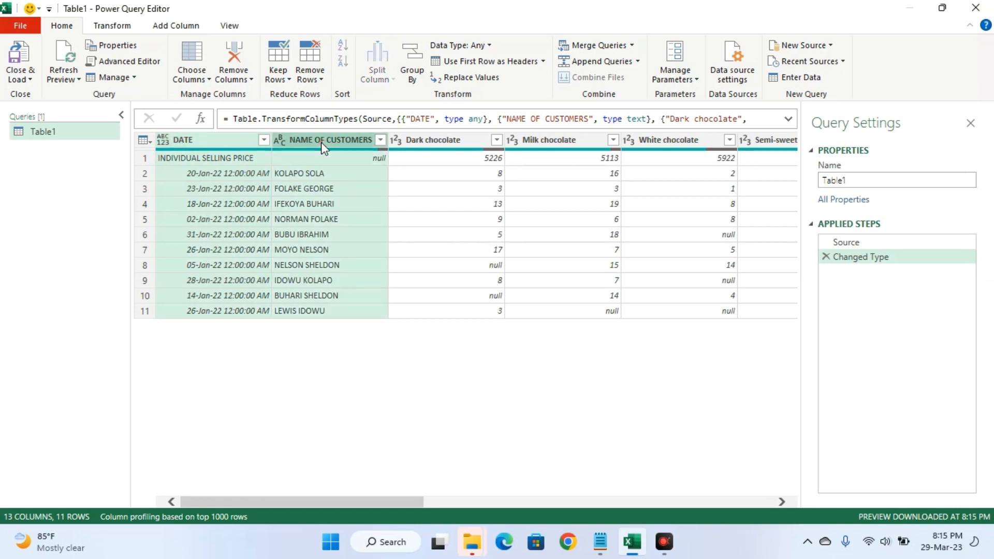
pyautogui.click(245, 66)
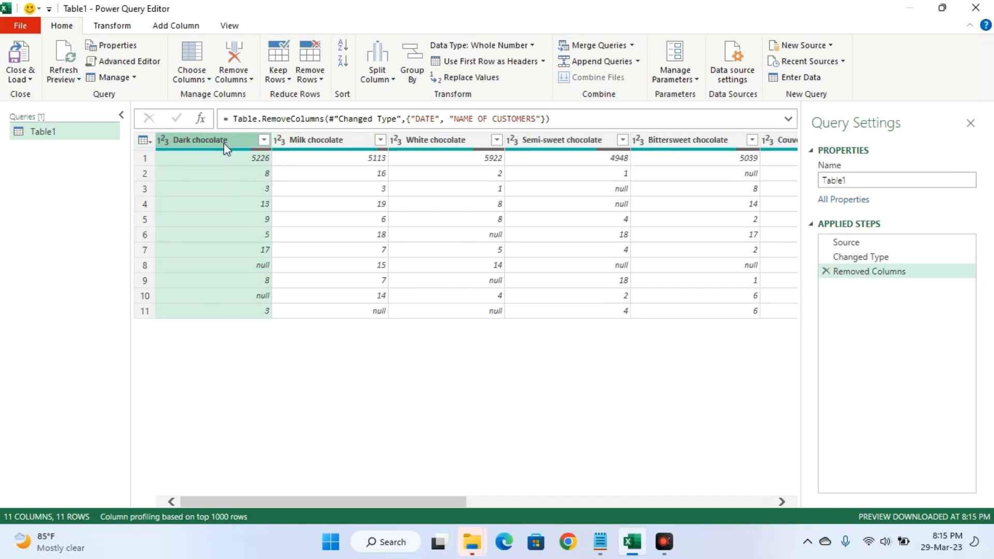
# - Demote the chocolate type headers of the remaining columns into the first data row
pyautogui.click(345, 142)
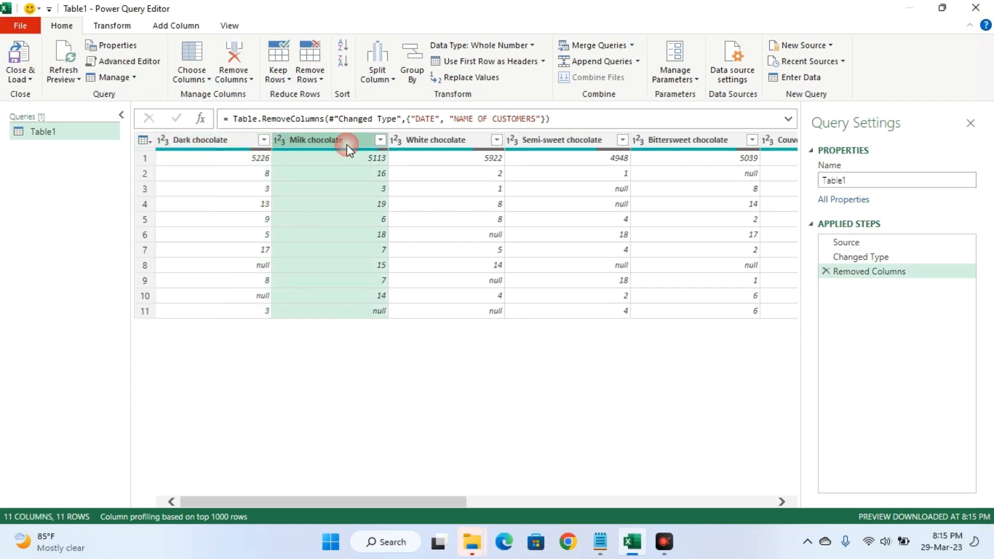
pyautogui.click(470, 143)
pyautogui.click(167, 158)
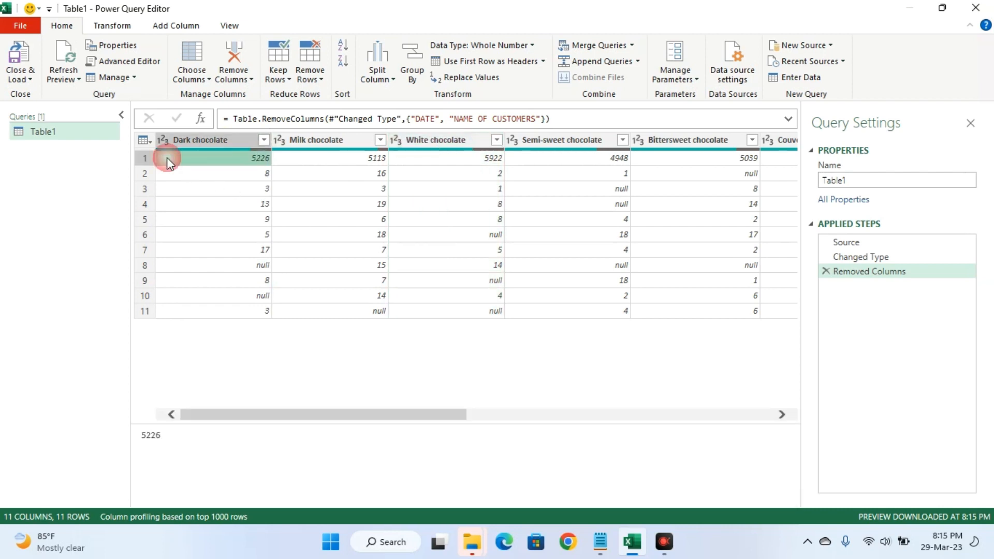
pyautogui.click(370, 159)
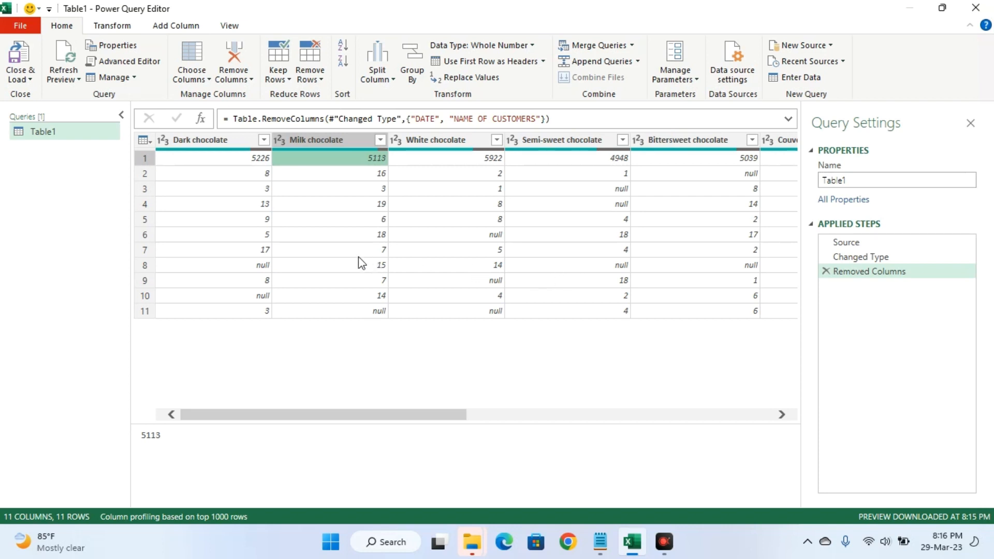
pyautogui.click(216, 142)
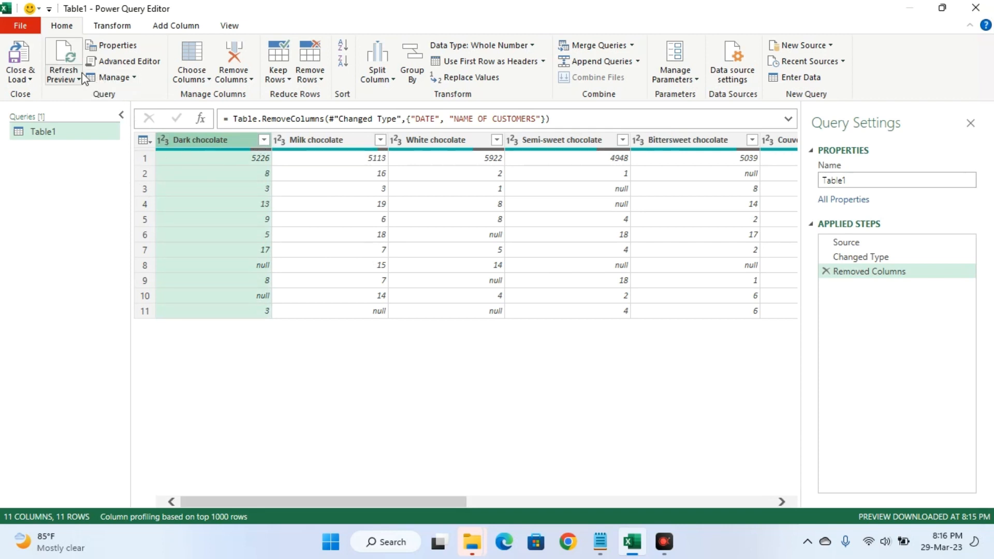
pyautogui.click(113, 28)
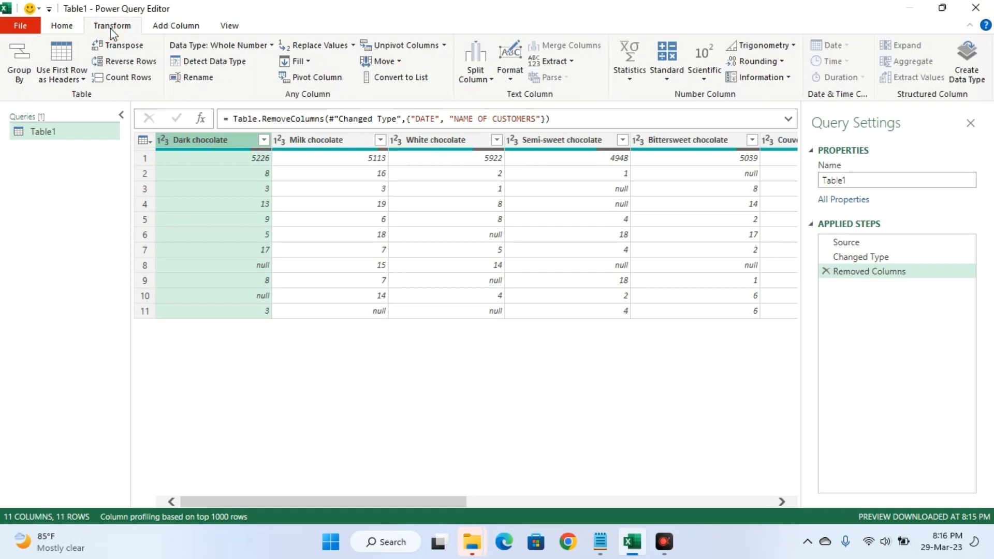
pyautogui.click(70, 77)
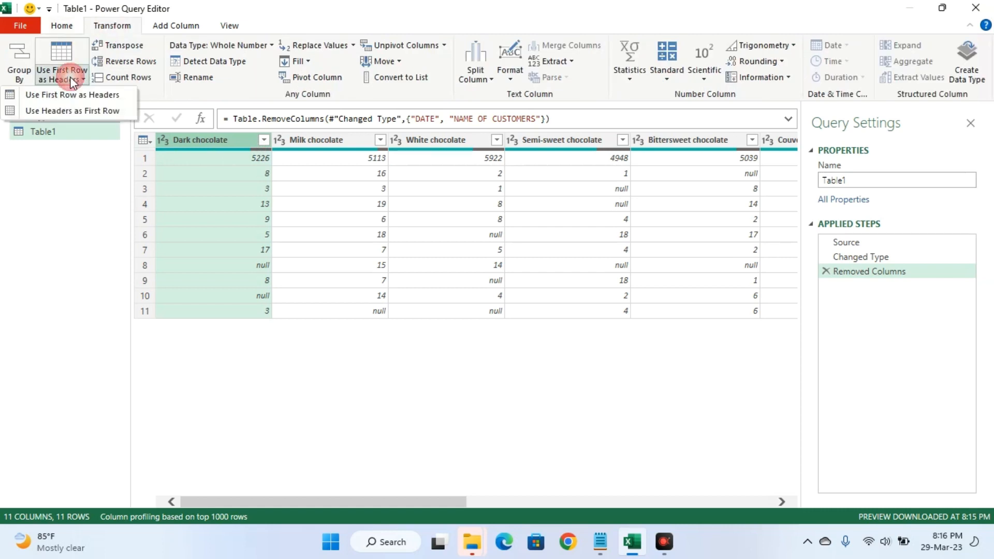
pyautogui.click(86, 112)
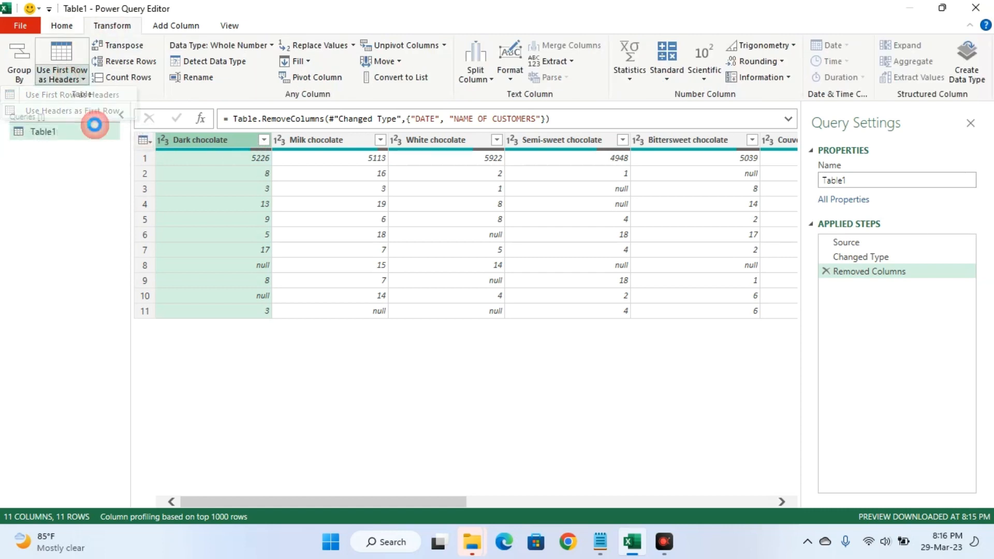
# - Keep only the top 2 rows, holding the chocolate types and their selling prices
pyautogui.click(238, 187)
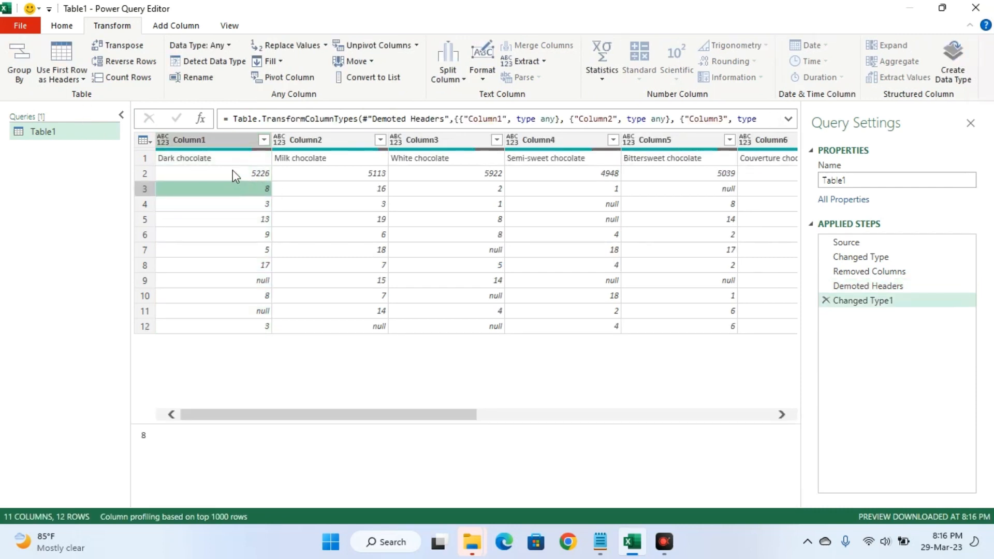
pyautogui.click(206, 216)
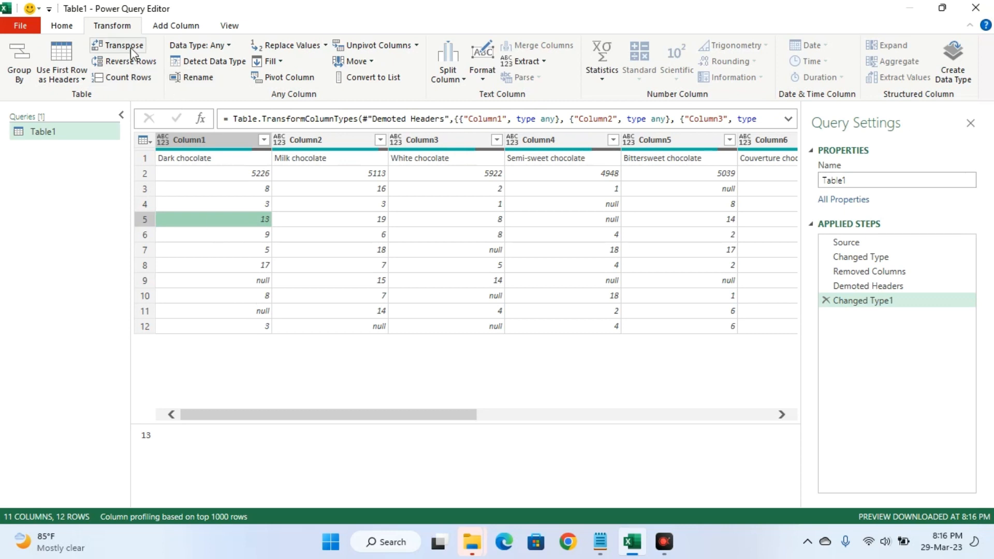
pyautogui.click(62, 26)
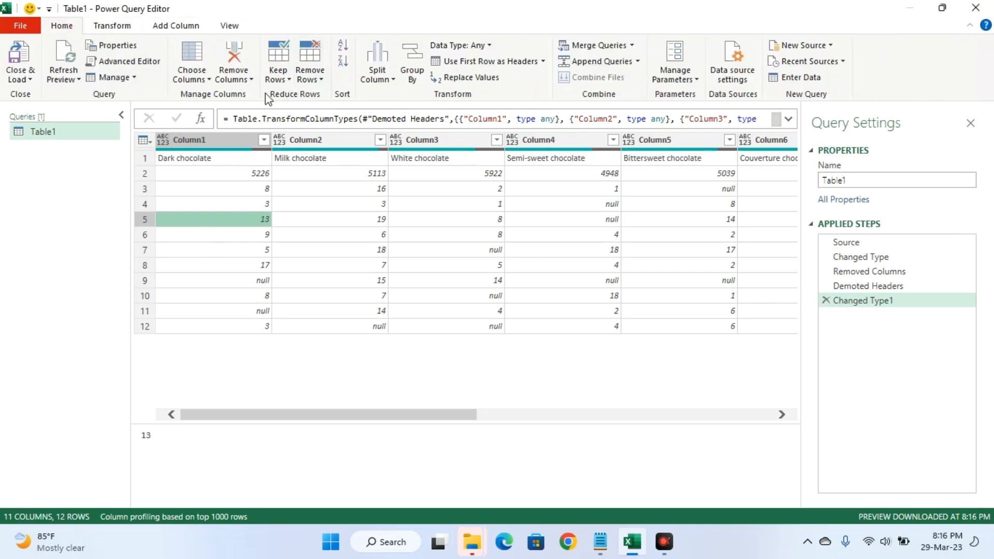
pyautogui.click(290, 81)
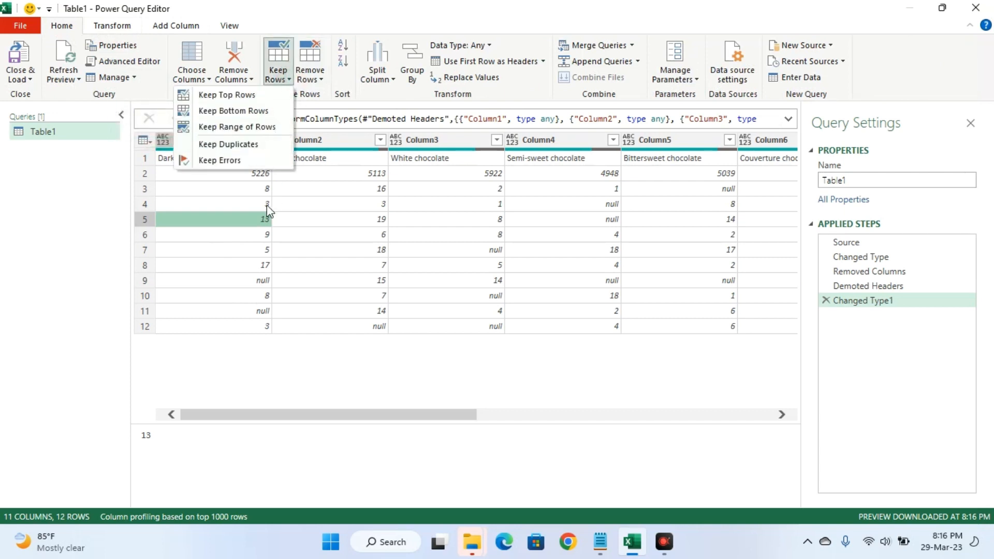
pyautogui.click(251, 95)
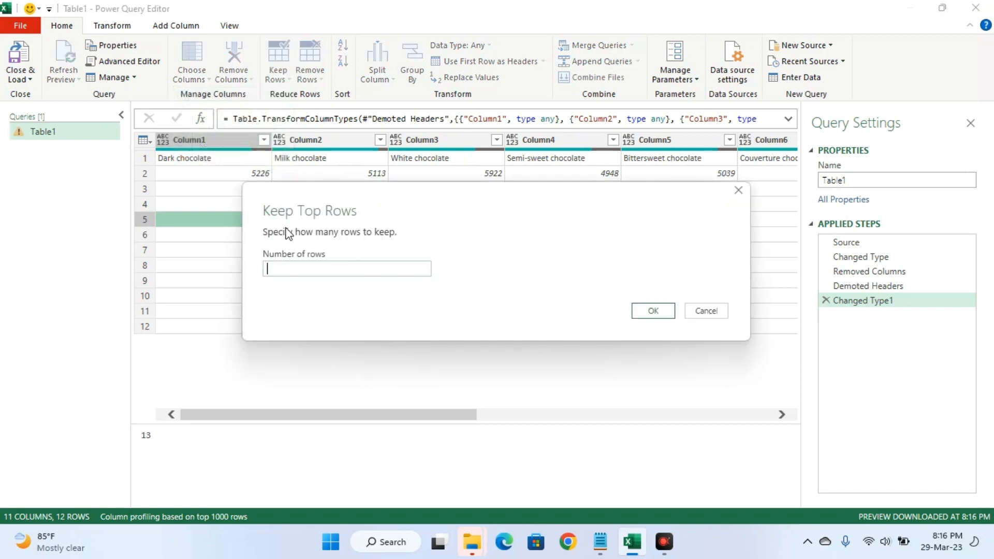
pyautogui.write('2')
pyautogui.click(654, 311)
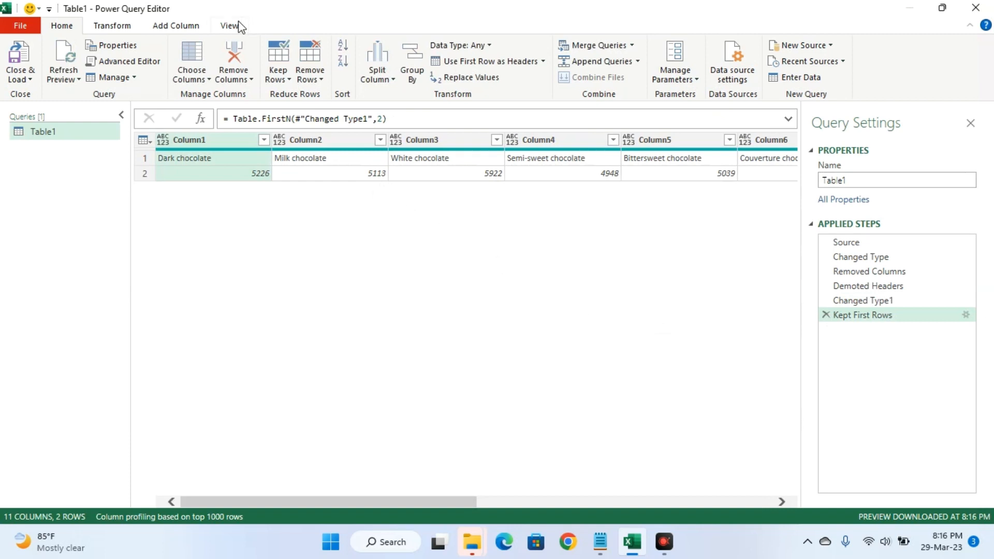
# - Transpose the two kept rows into columns and rename the columns CHOCOLATE TYPE and PRICE
pyautogui.click(113, 26)
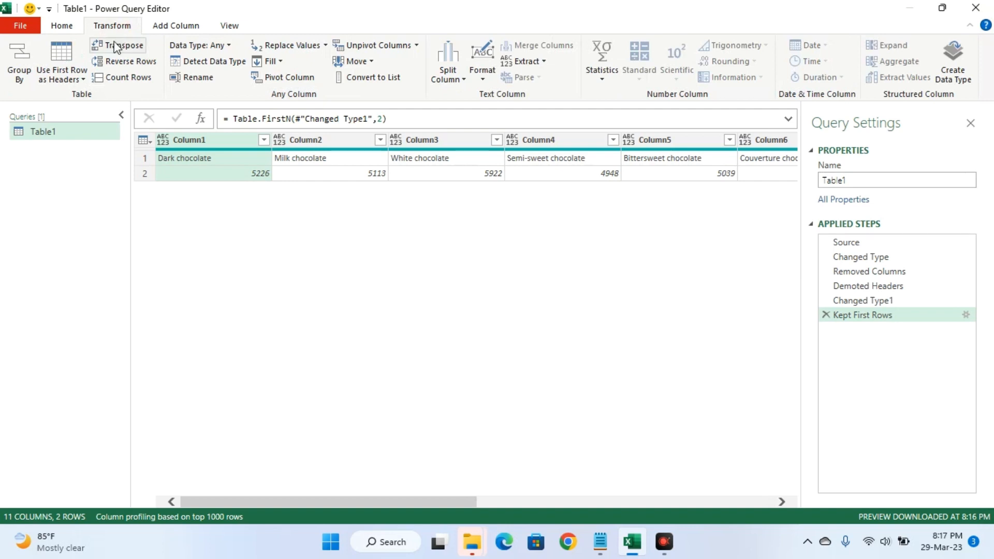
pyautogui.click(113, 49)
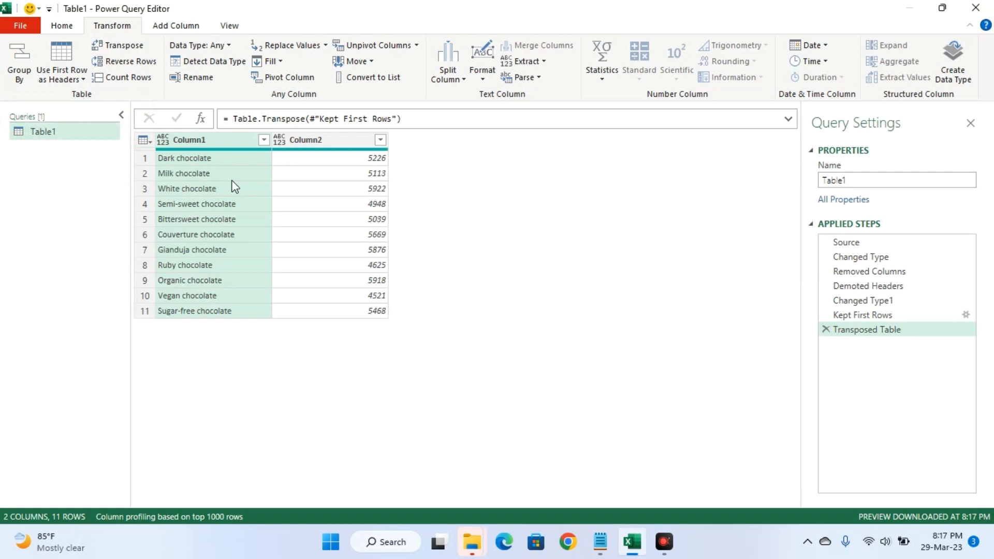
pyautogui.doubleClick(198, 140)
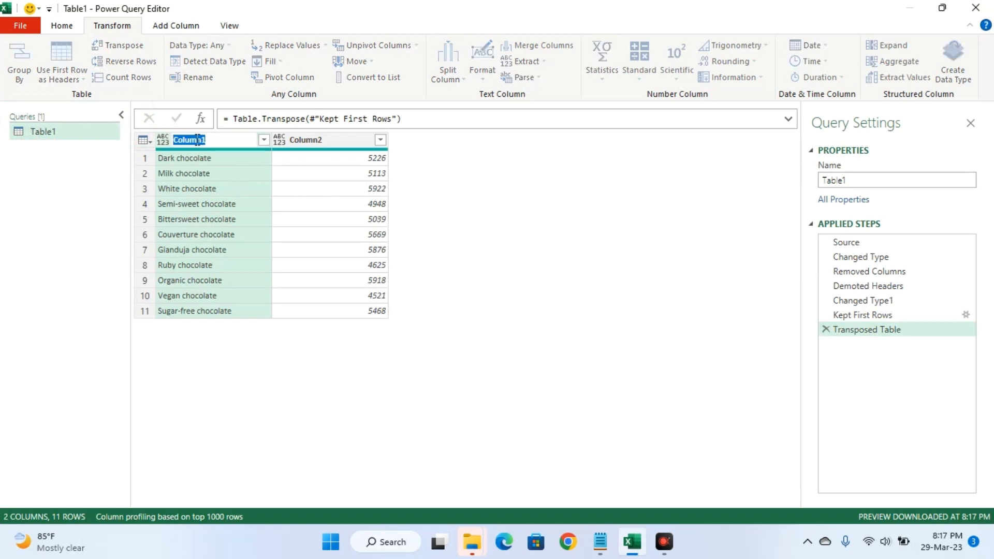
pyautogui.write('CHOCOLATE TYPE')
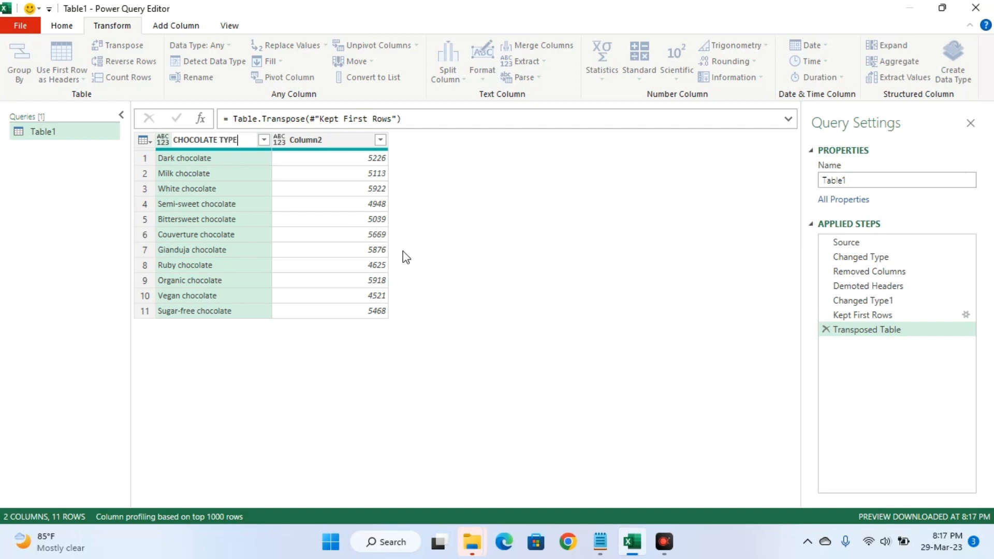
pyautogui.press('Return')
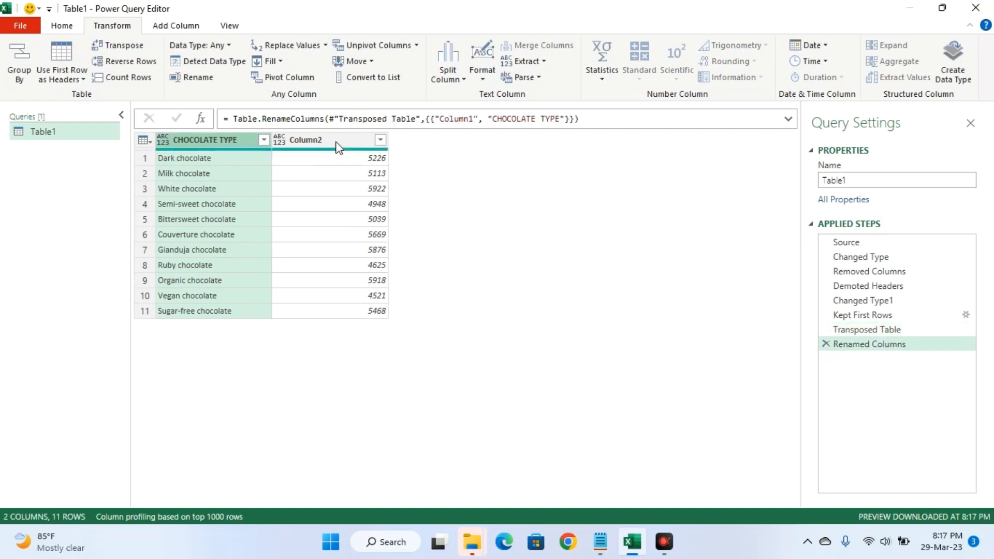
pyautogui.doubleClick(336, 140)
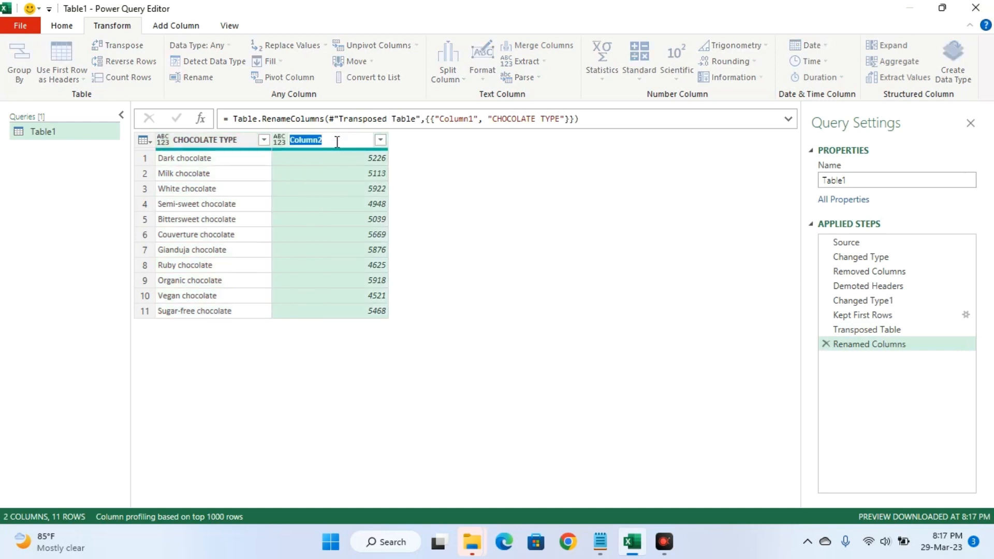
pyautogui.write('PRICE')
pyautogui.press('Return')
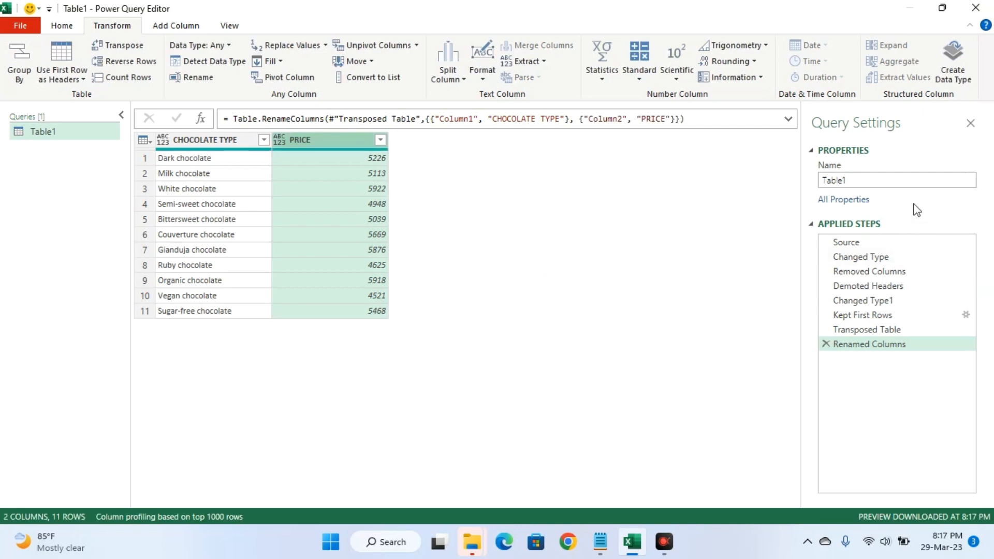
# - Rename the Table1 query as CHOCOLATE LIST
pyautogui.moveTo(848, 181); pyautogui.dragTo(810, 185)
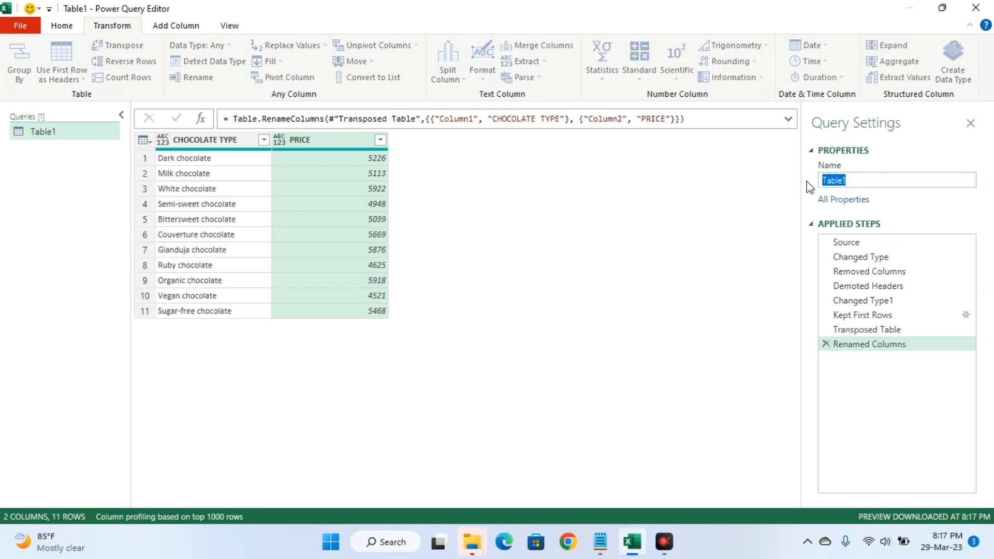
pyautogui.write('cHOCOLATE LIST')
pyautogui.click(829, 182)
pyautogui.press('BackSpace')
pyautogui.write('C')
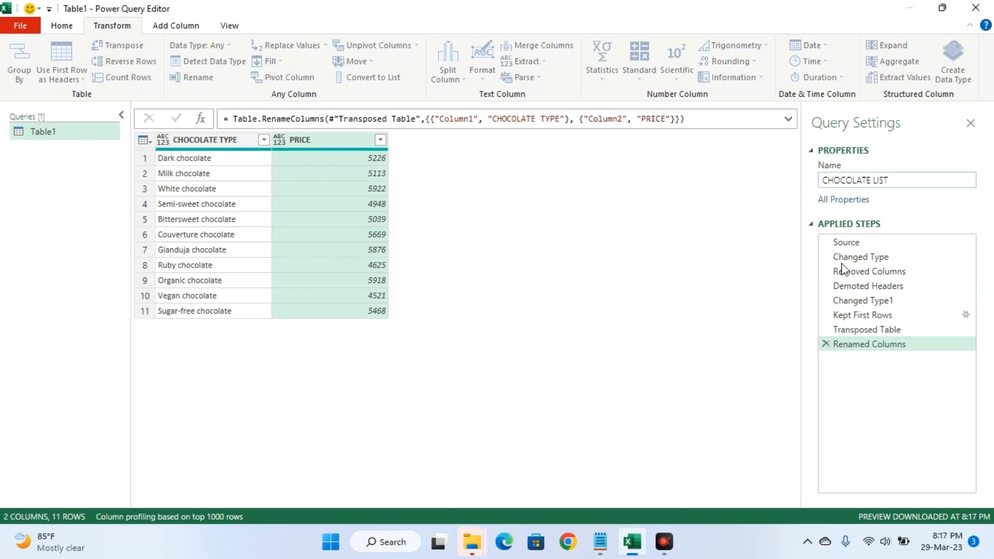
pyautogui.press('Return')
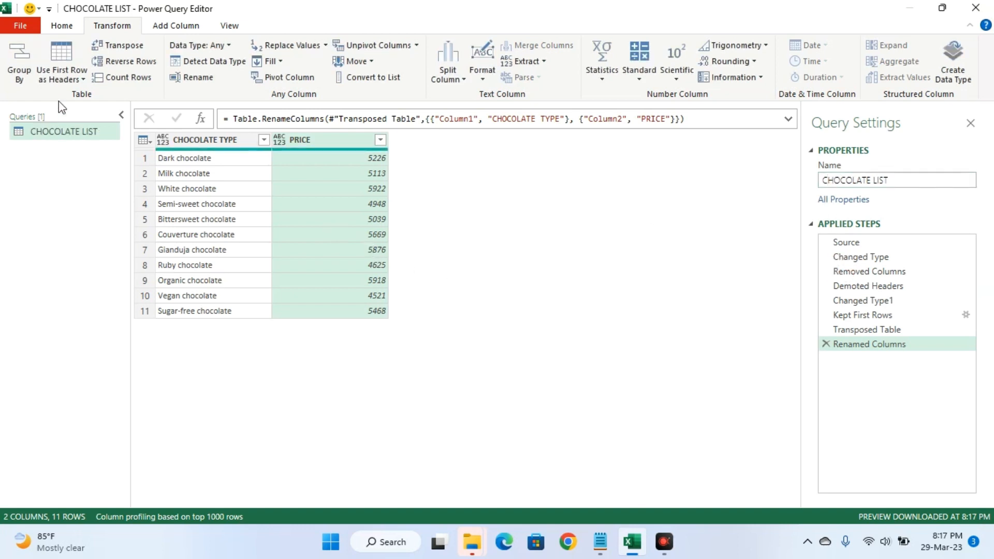
# - Close the query editor and load the CHOCOLATE LIST query as a connection only
pyautogui.click(60, 26)
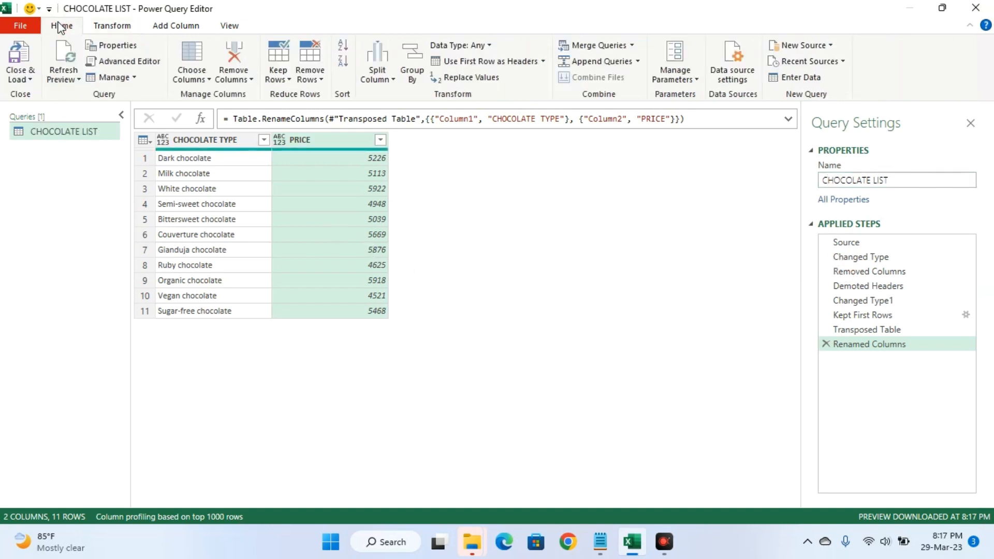
pyautogui.click(29, 77)
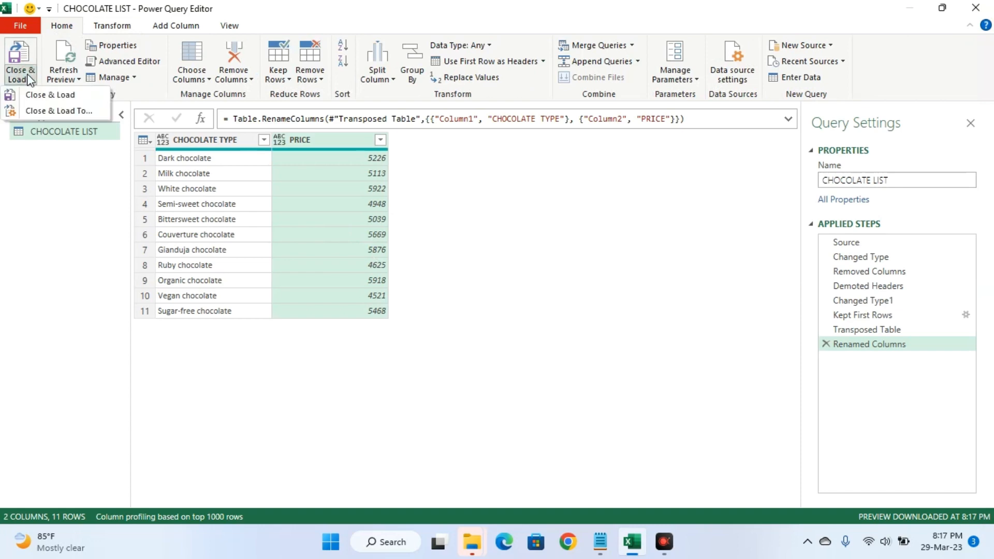
pyautogui.click(40, 108)
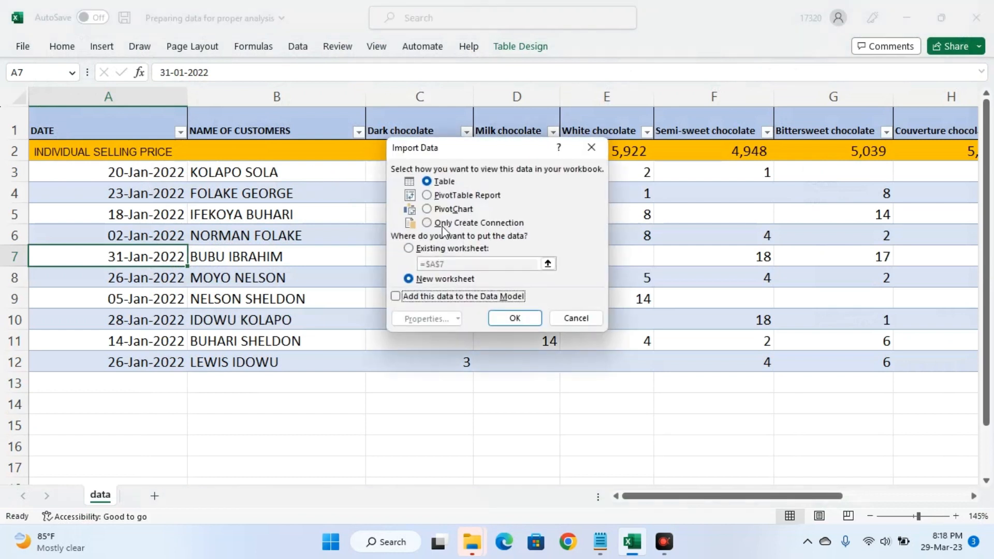
pyautogui.click(429, 223)
pyautogui.click(513, 318)
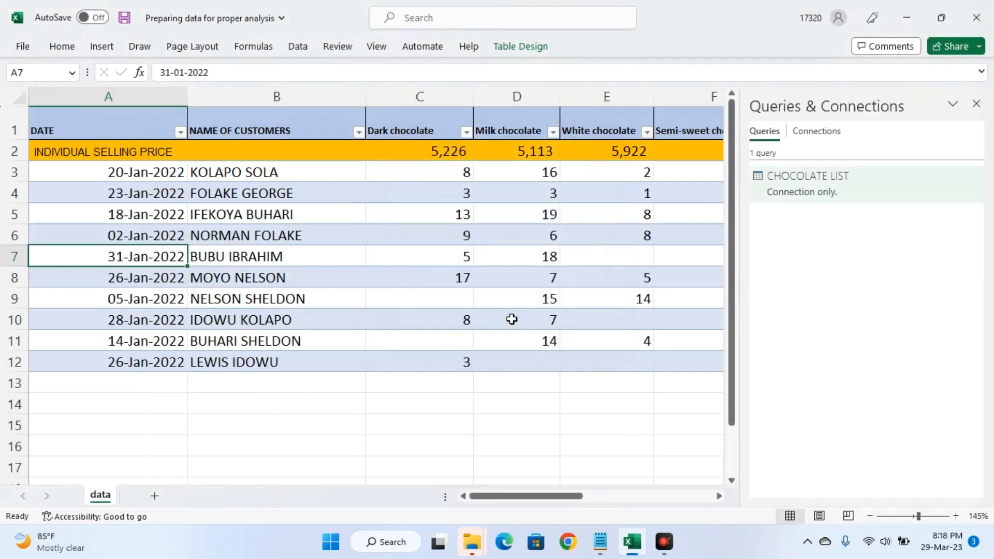
# - Load the chocolate sales table from the data sheet into the Power Query Editor as a new query
pyautogui.click(332, 229)
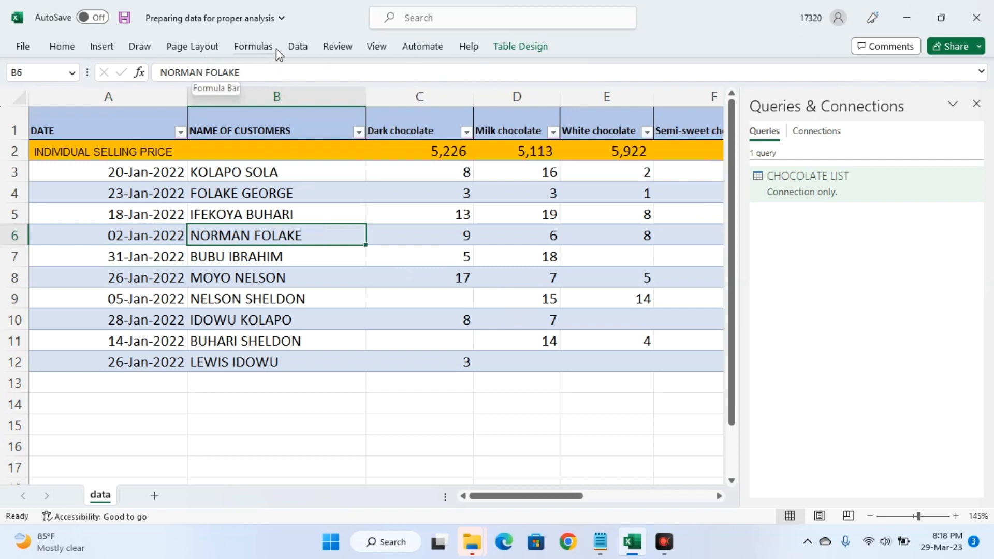
pyautogui.click(296, 47)
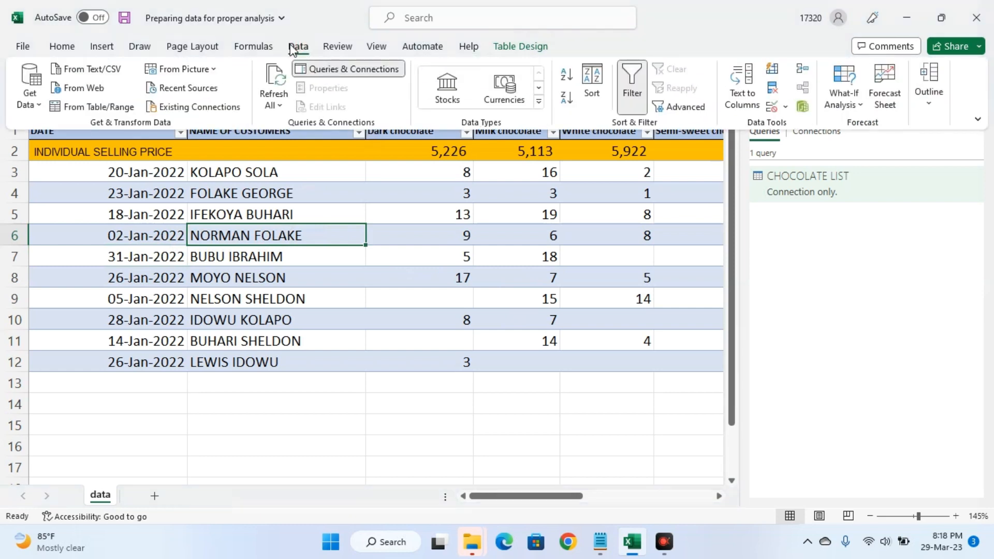
pyautogui.click(68, 108)
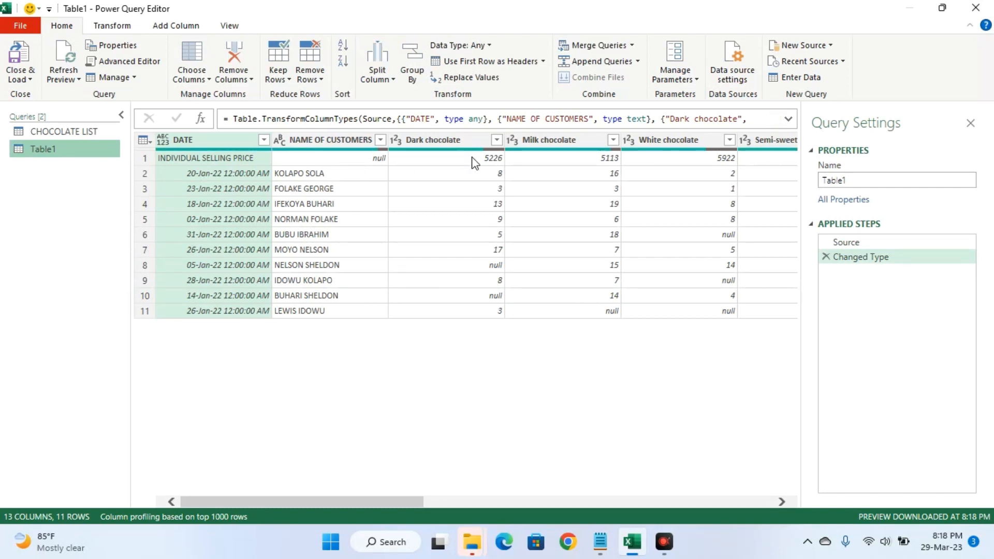
# - Remove the top 1 row, holding the individual selling prices, from the Table1 query
pyautogui.click(145, 162)
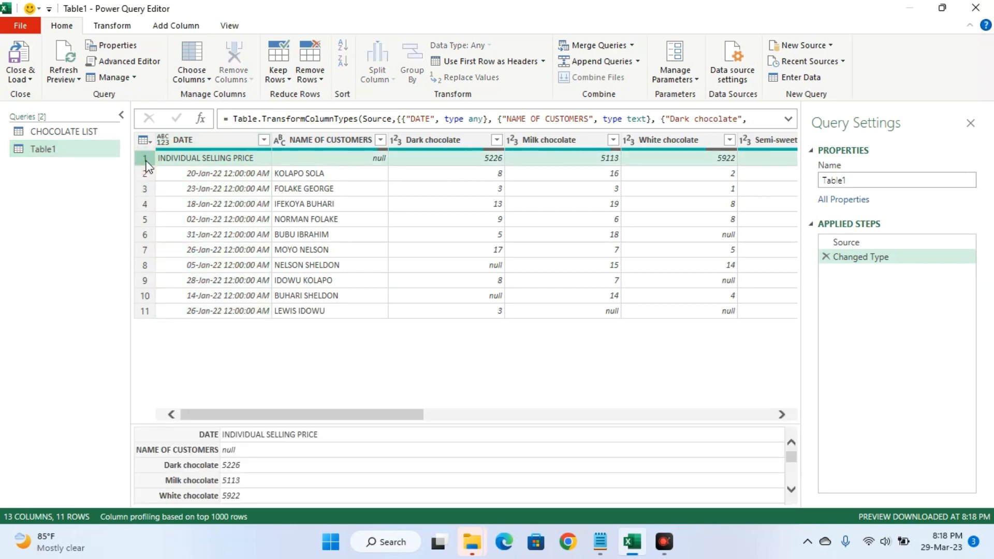
pyautogui.click(310, 77)
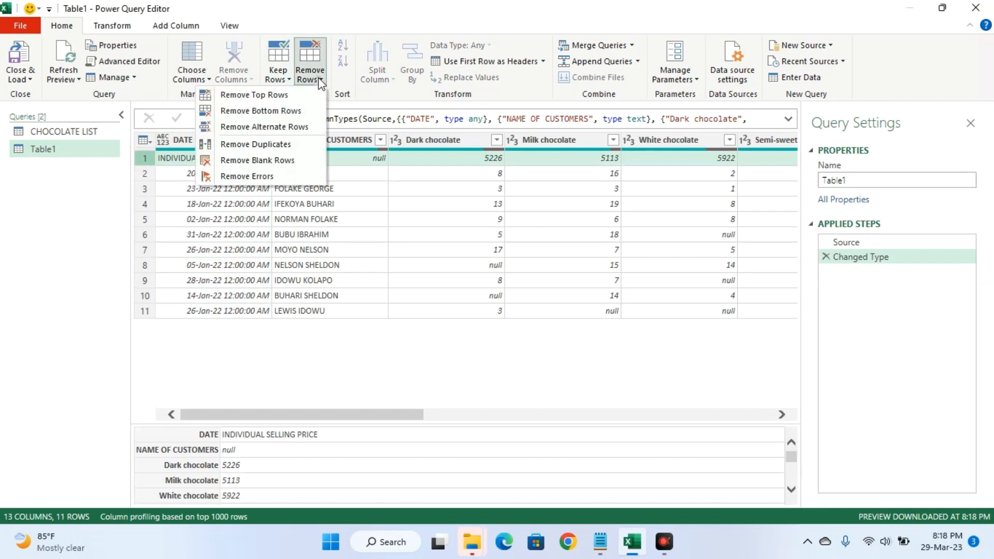
pyautogui.click(286, 99)
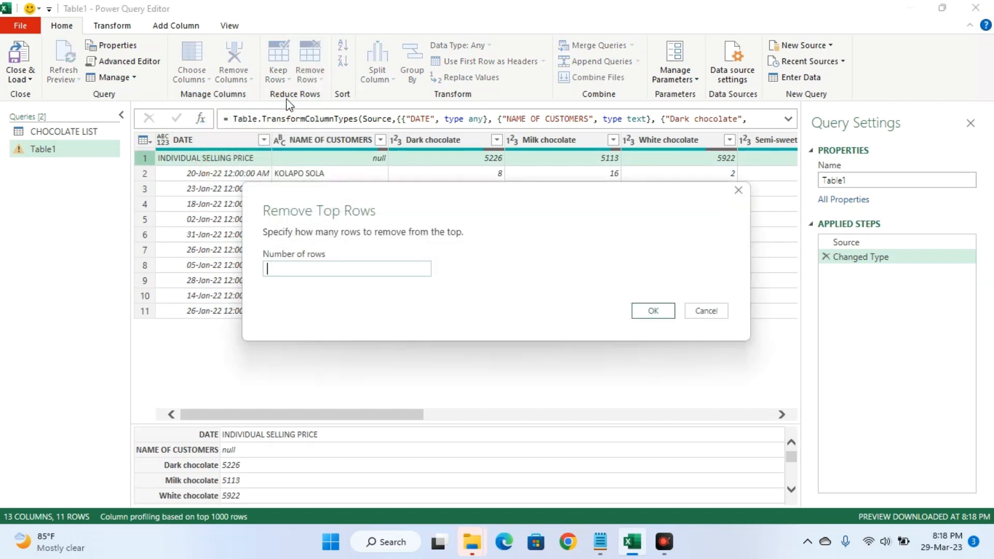
pyautogui.write('1')
pyautogui.press('Return')
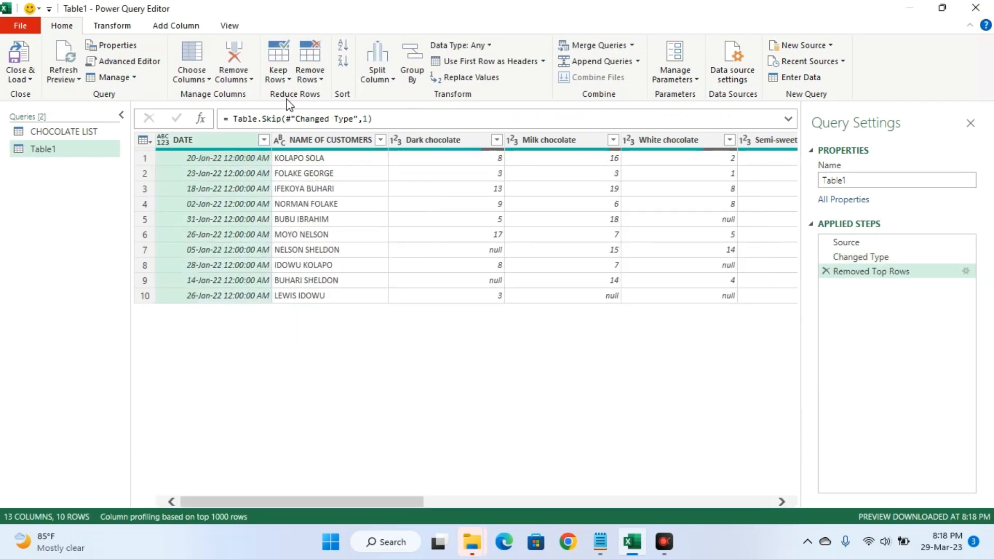
# - Unpivot all the chocolate columns, from Dark chocolate through Sugar-free chocolate
pyautogui.moveTo(410, 505)
pyautogui.mouseDown()
pyautogui.moveTo(682, 507)
pyautogui.moveTo(399, 494)
pyautogui.mouseUp()
pyautogui.click(456, 141)
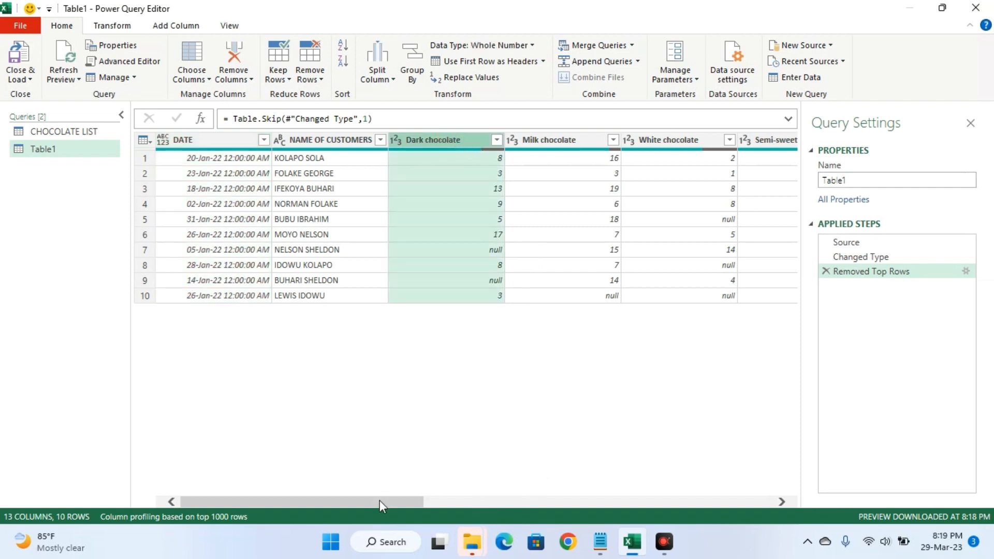
pyautogui.moveTo(380, 500); pyautogui.dragTo(815, 503)
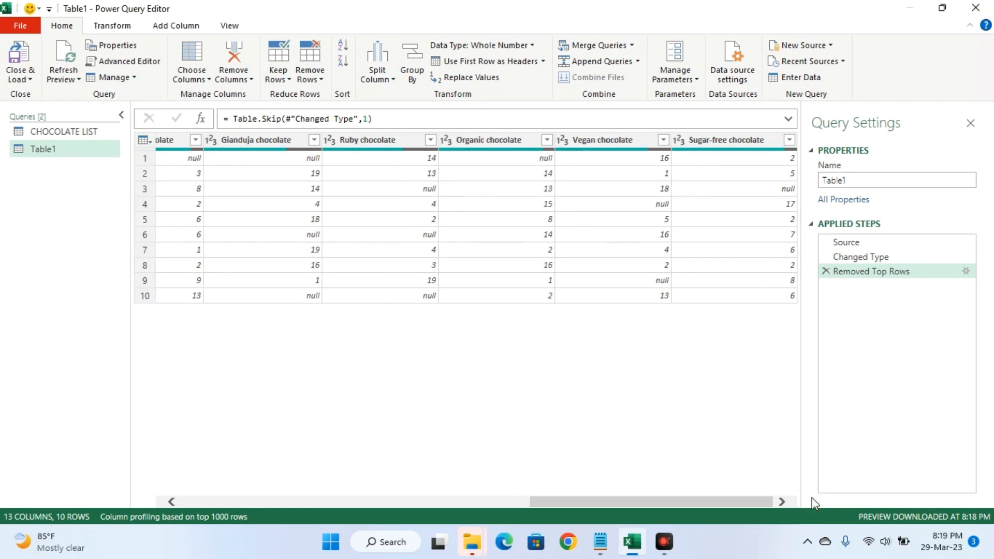
pyautogui.keyDown('shift'); pyautogui.click(760, 141); pyautogui.keyUp('shift')
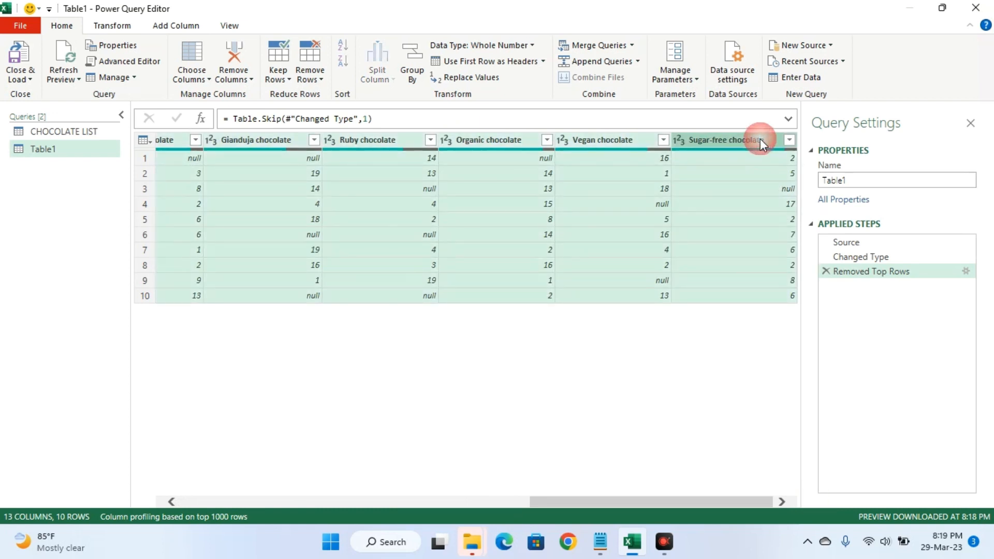
pyautogui.moveTo(577, 499); pyautogui.dragTo(231, 496)
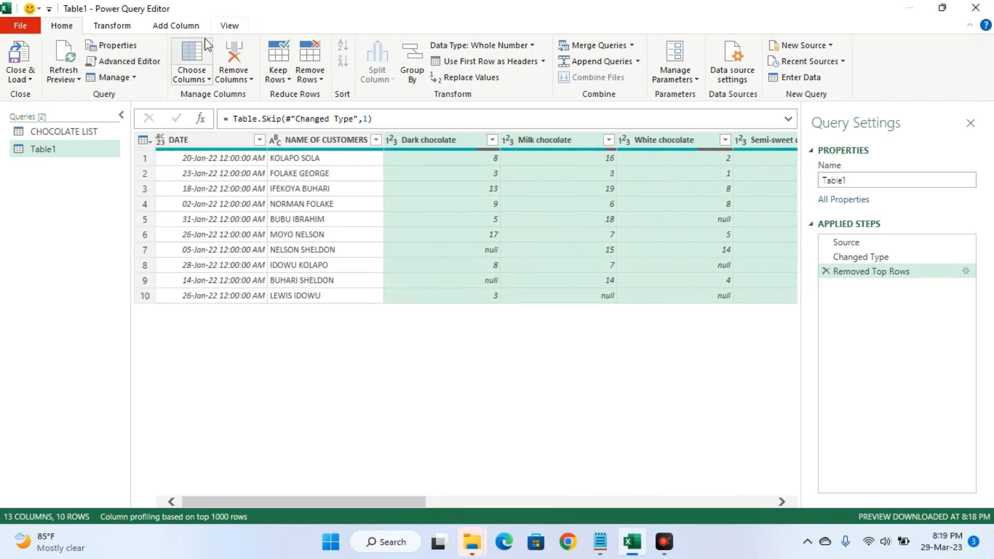
pyautogui.click(128, 29)
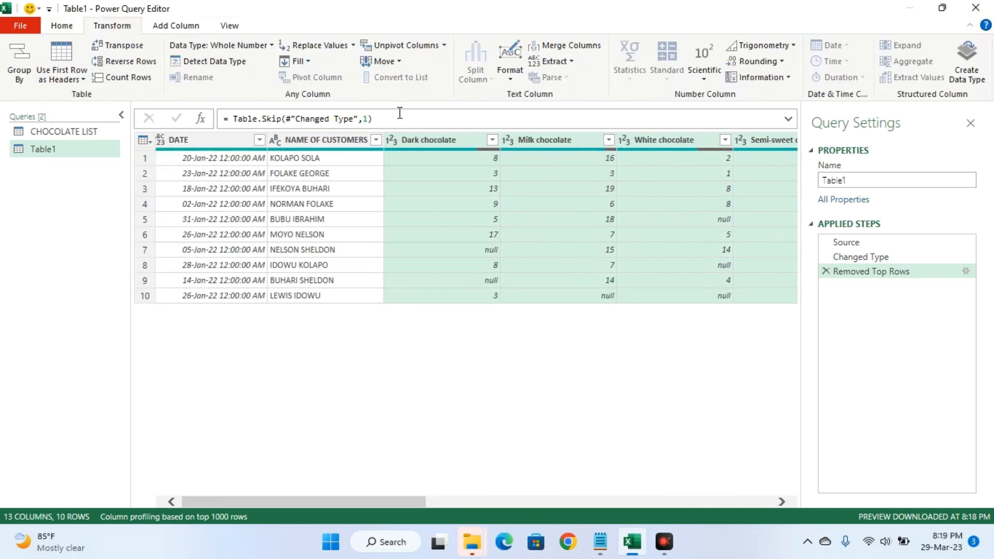
pyautogui.click(417, 46)
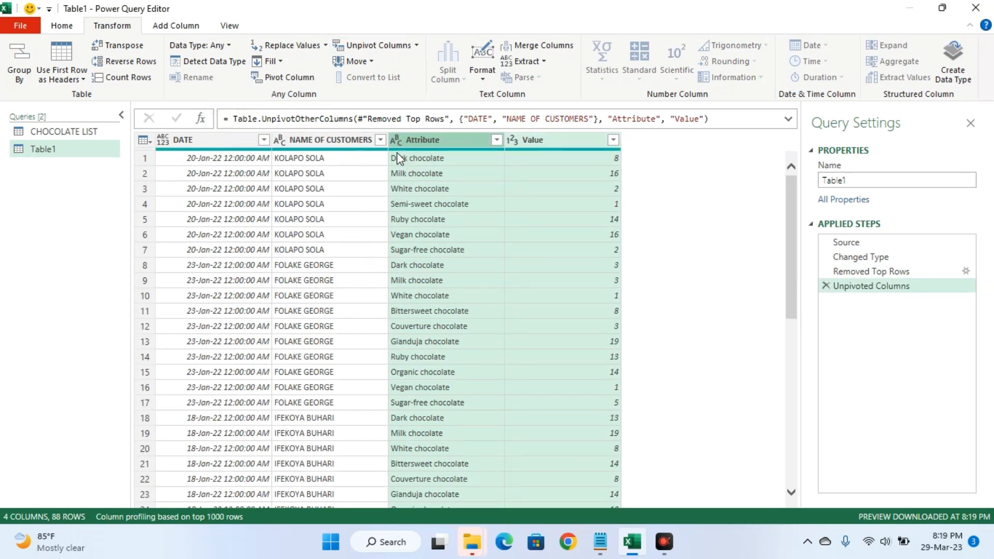
# - Rename the Attribute column as CHOCOLATE TYPE and the Value column as QTY
pyautogui.click(451, 141)
pyautogui.doubleClick(452, 141)
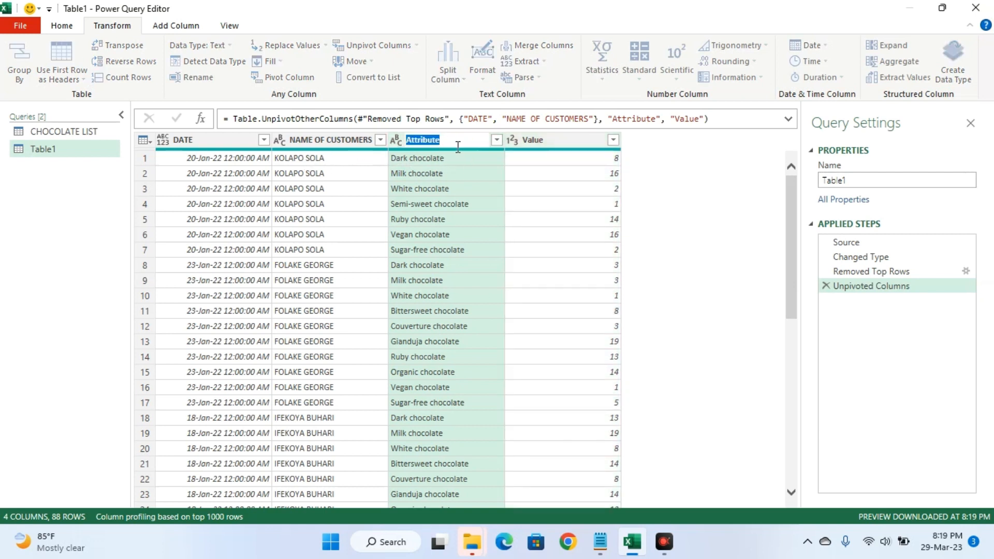
pyautogui.write('CHOCOLATE TYPE')
pyautogui.press('Return')
pyautogui.doubleClick(582, 141)
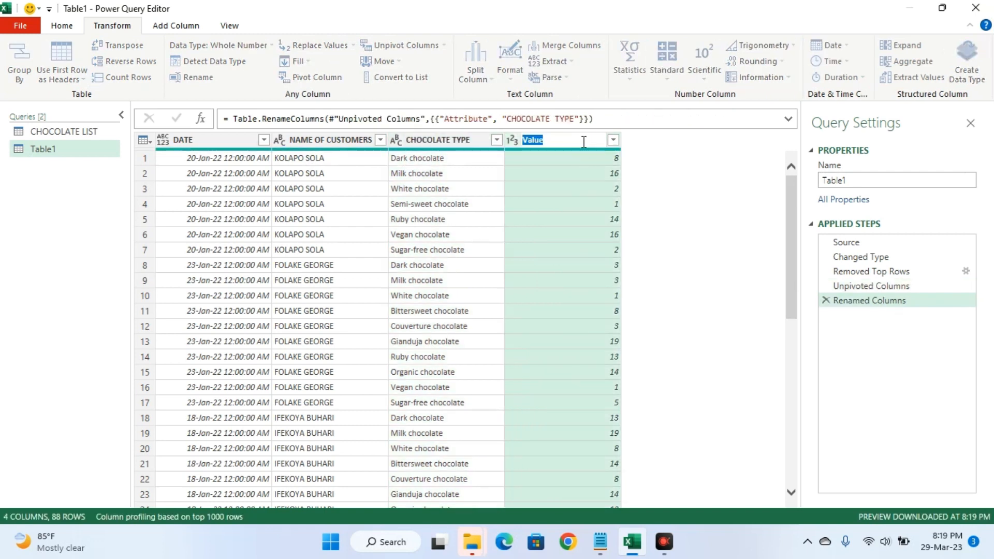
pyautogui.write('QTY')
pyautogui.press('Return')
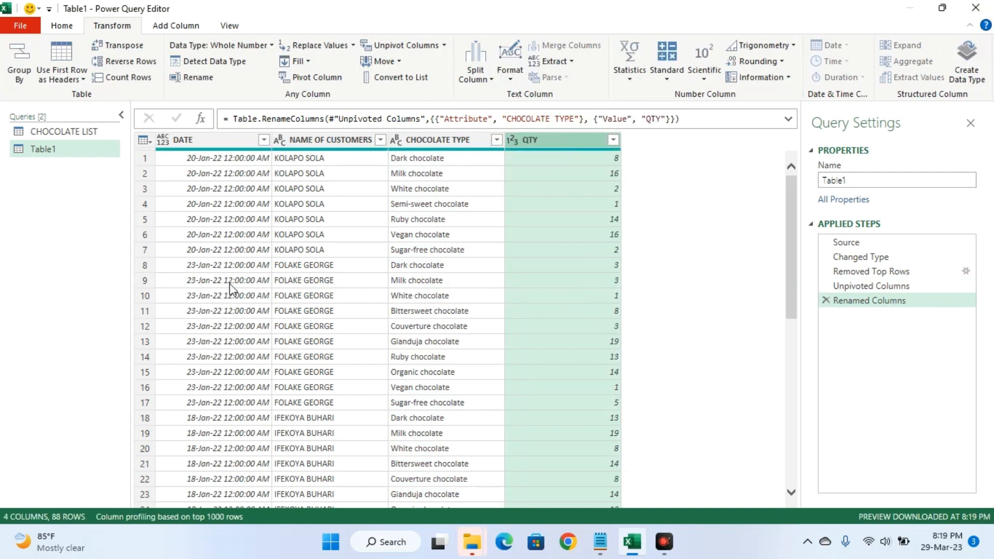
# - Transform the DATE column to Date Only, dropping the time part
pyautogui.click(221, 221)
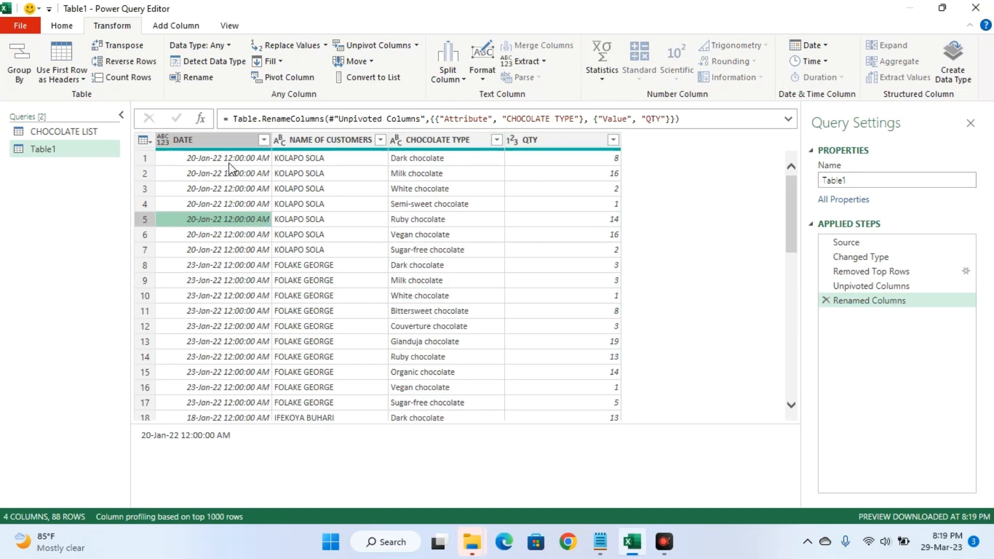
pyautogui.rightClick(242, 145)
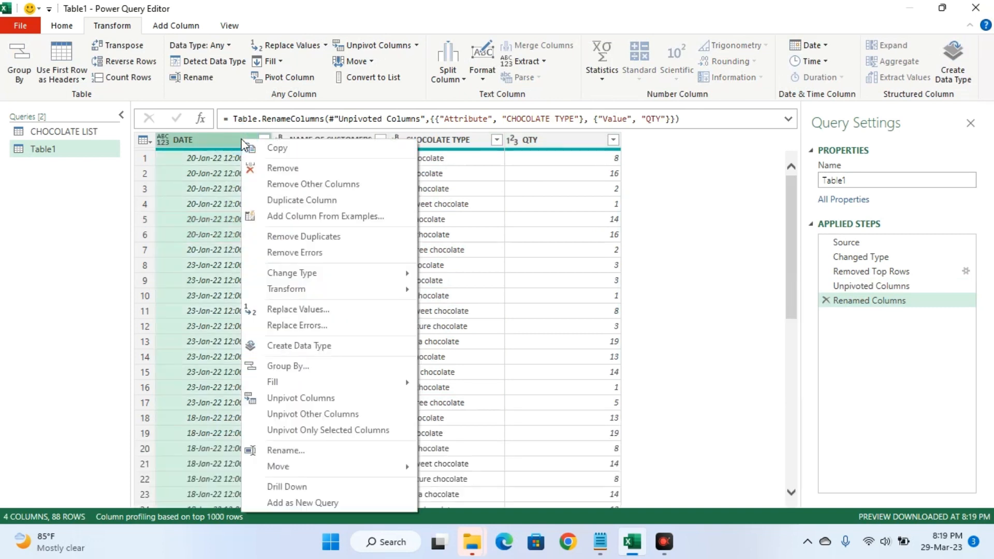
pyautogui.moveTo(398, 289)
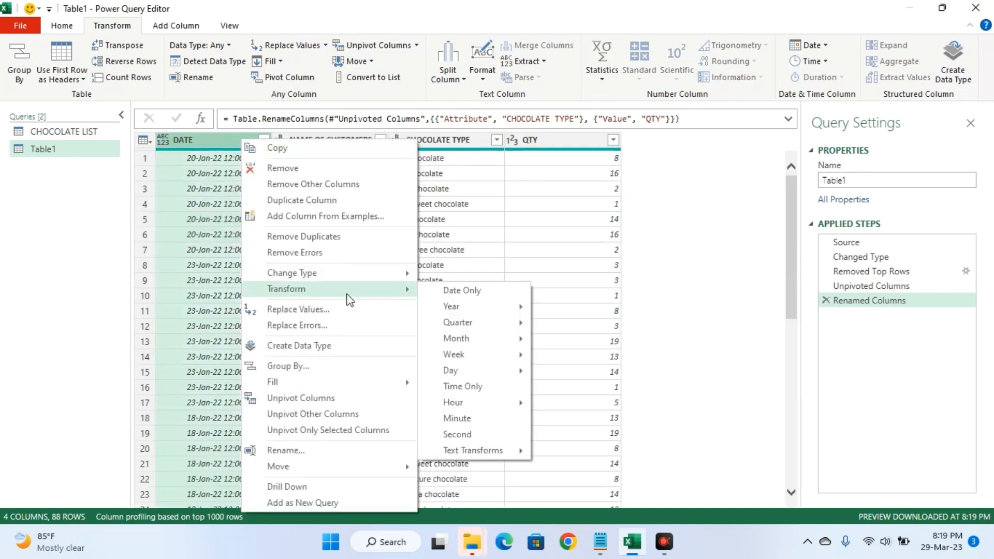
pyautogui.click(458, 293)
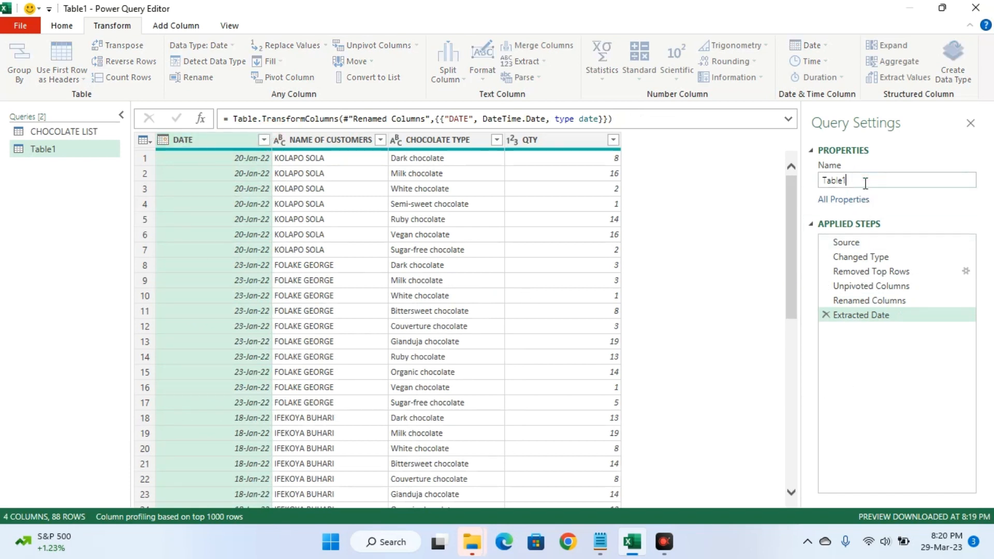
# - Rename the Table1 query as SALES DATA
pyautogui.moveTo(866, 184); pyautogui.dragTo(804, 183)
pyautogui.write('SALES DATA')
pyautogui.click(721, 404)
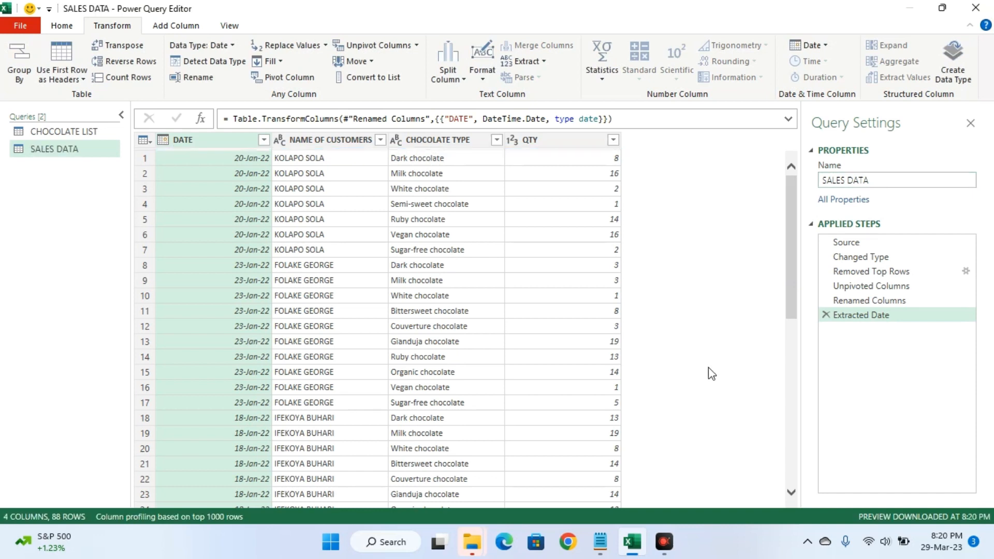
# - Close the query editor and load the SALES DATA query as a connection only
pyautogui.click(62, 25)
pyautogui.click(27, 80)
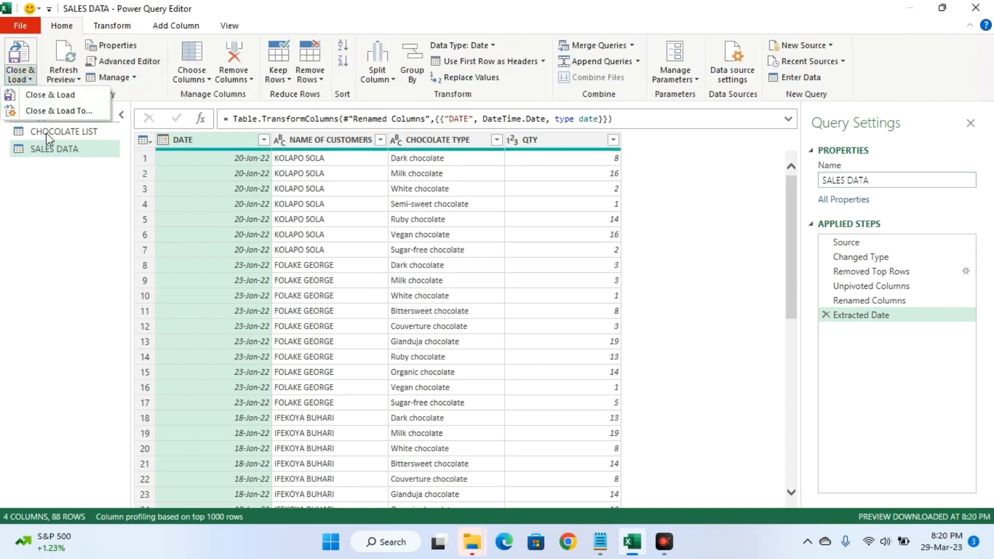
pyautogui.click(48, 116)
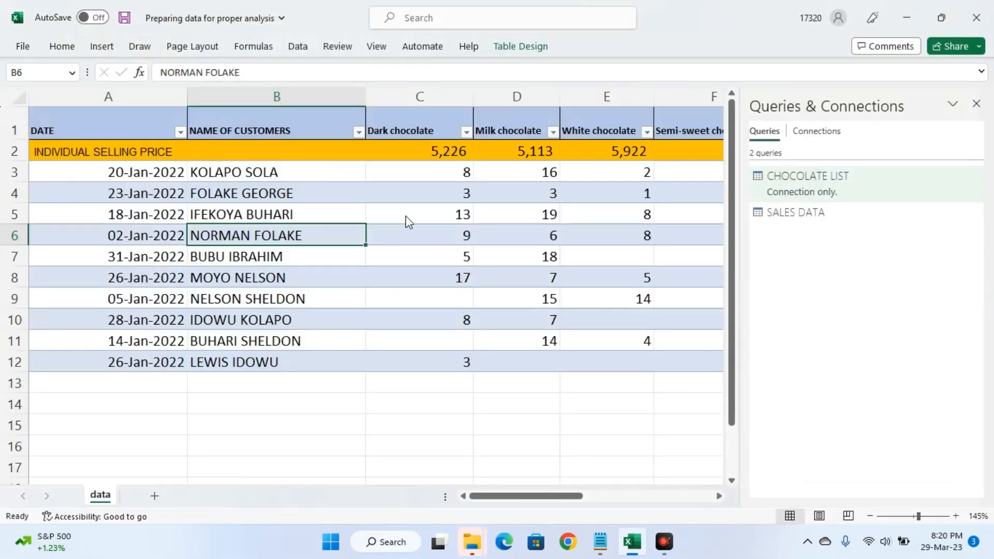
pyautogui.click(426, 223)
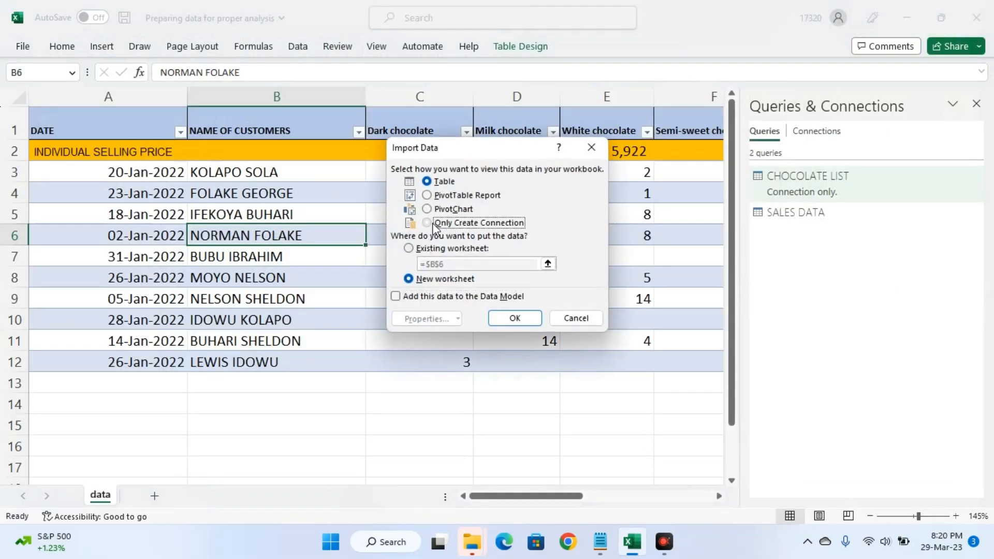
pyautogui.click(520, 317)
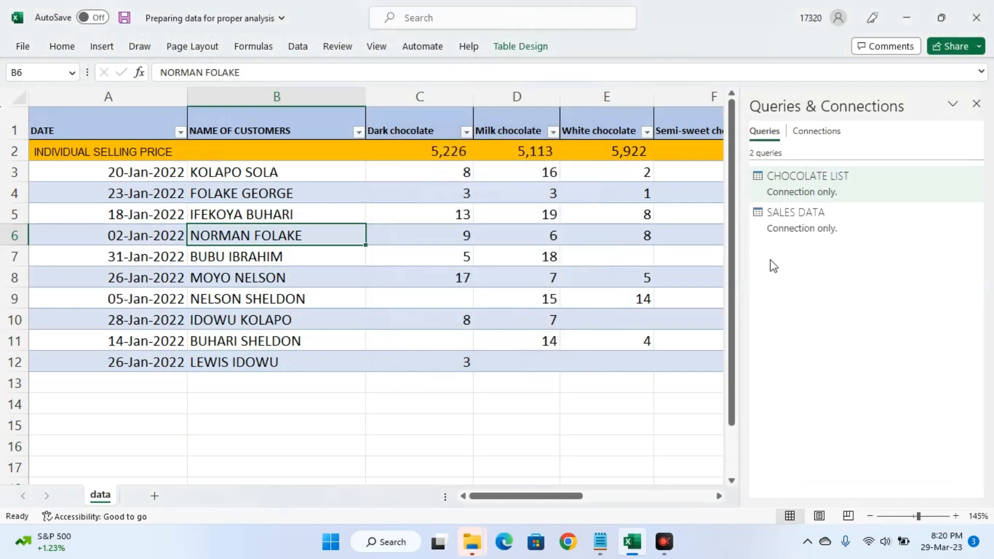
pyautogui.moveTo(798, 221)
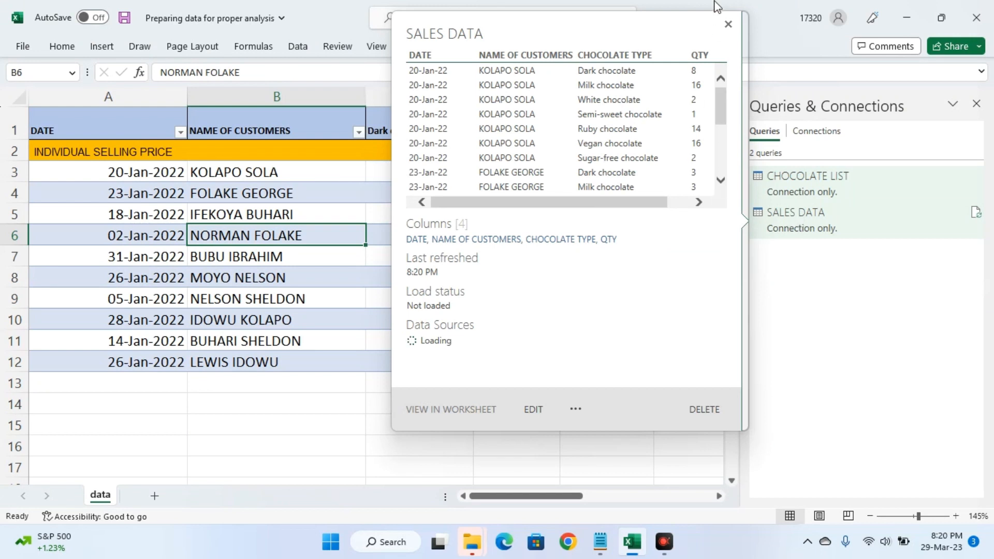
pyautogui.click(728, 24)
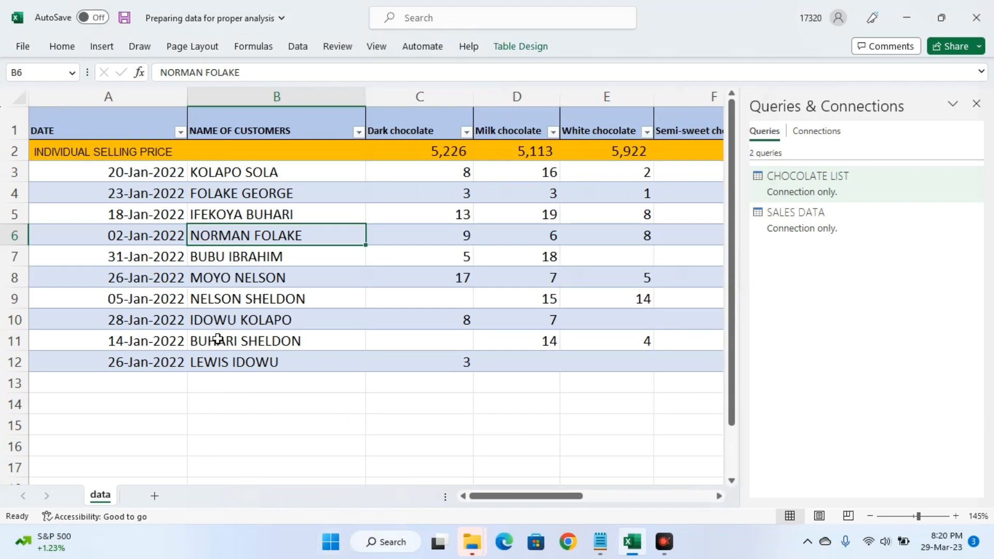
# - Start a Merge of queries with SALES DATA as the first table and CHOCOLATE LIST as the second
pyautogui.click(298, 47)
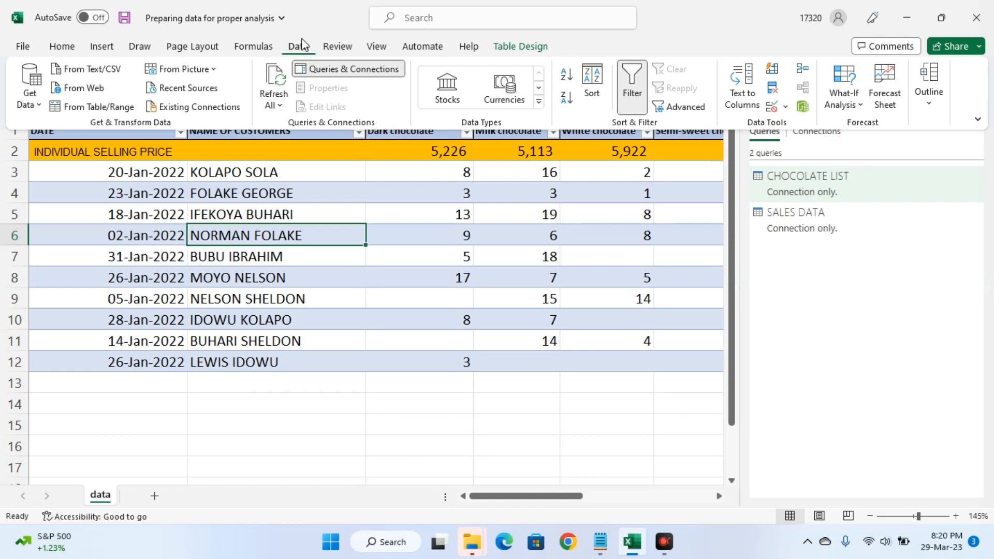
pyautogui.click(27, 101)
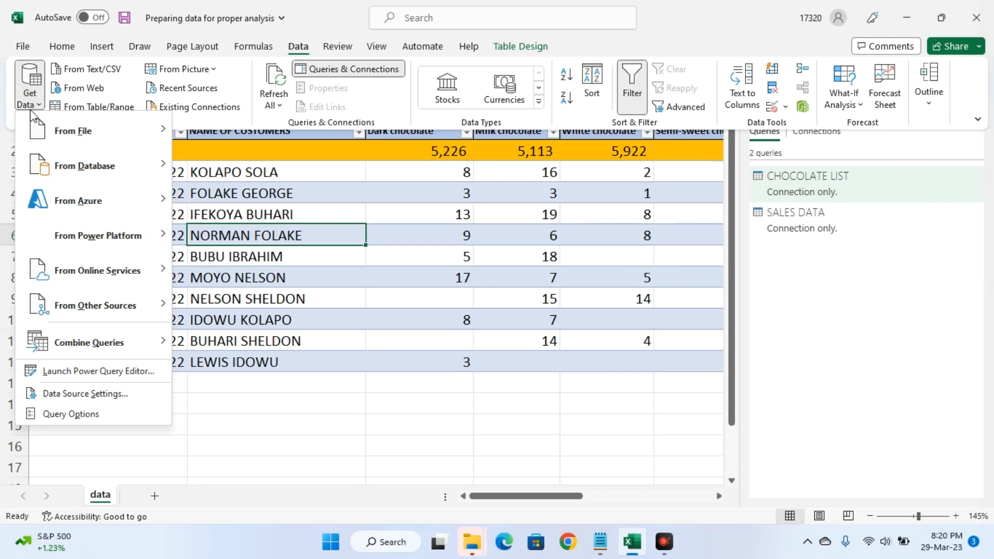
pyautogui.moveTo(76, 353)
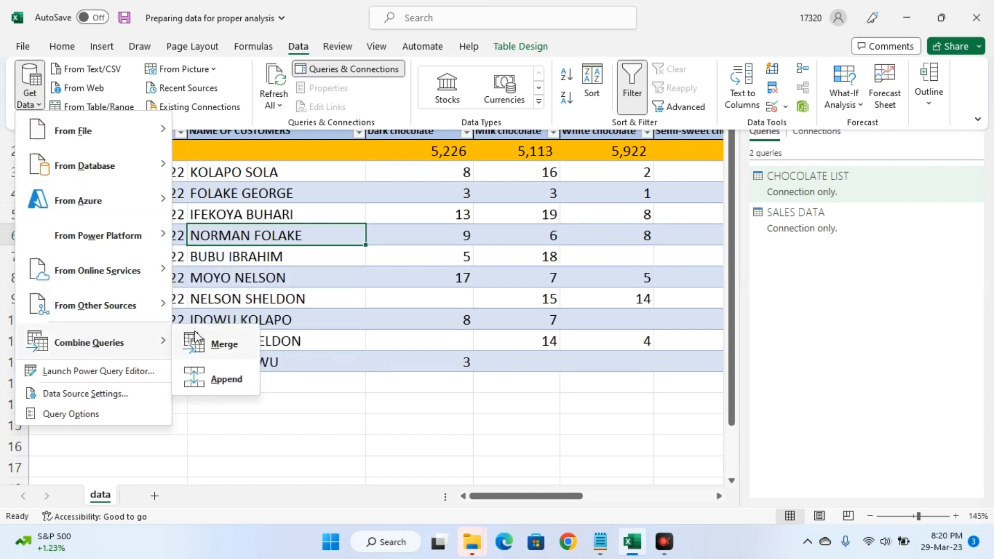
pyautogui.click(199, 343)
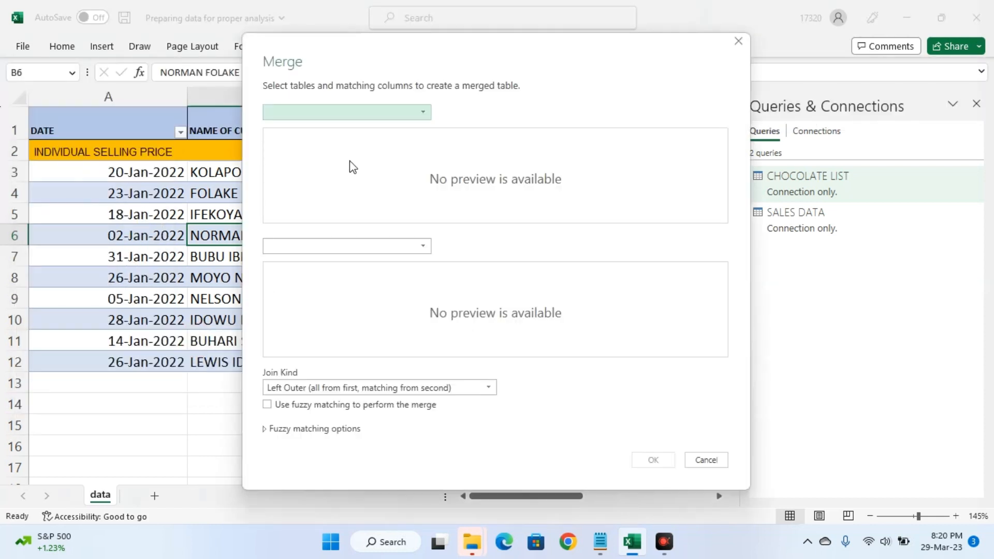
pyautogui.click(412, 113)
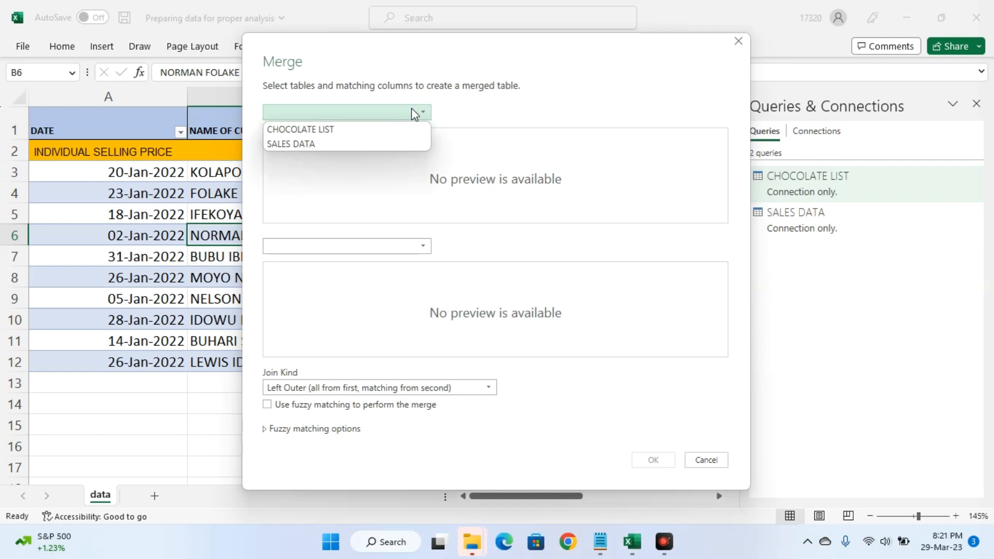
pyautogui.click(331, 145)
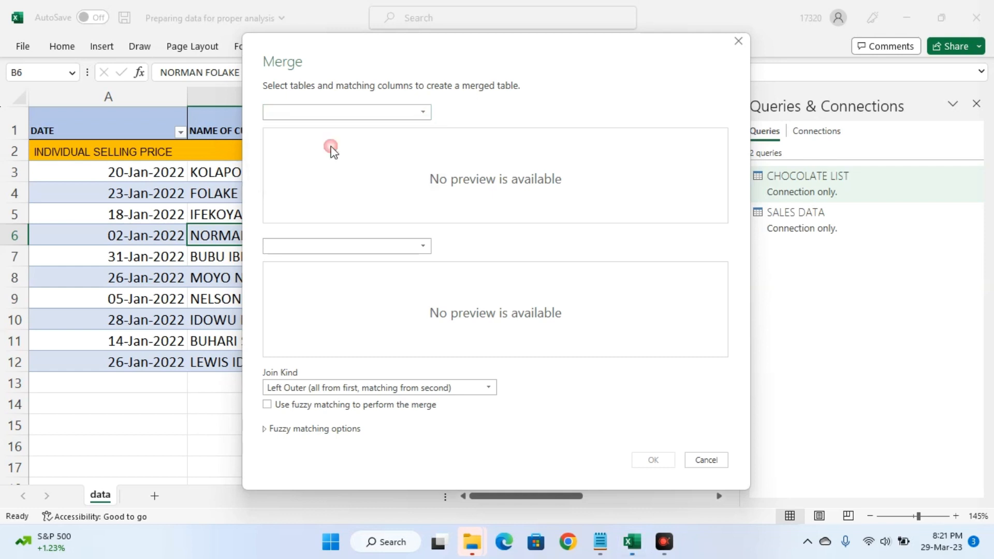
pyautogui.click(413, 247)
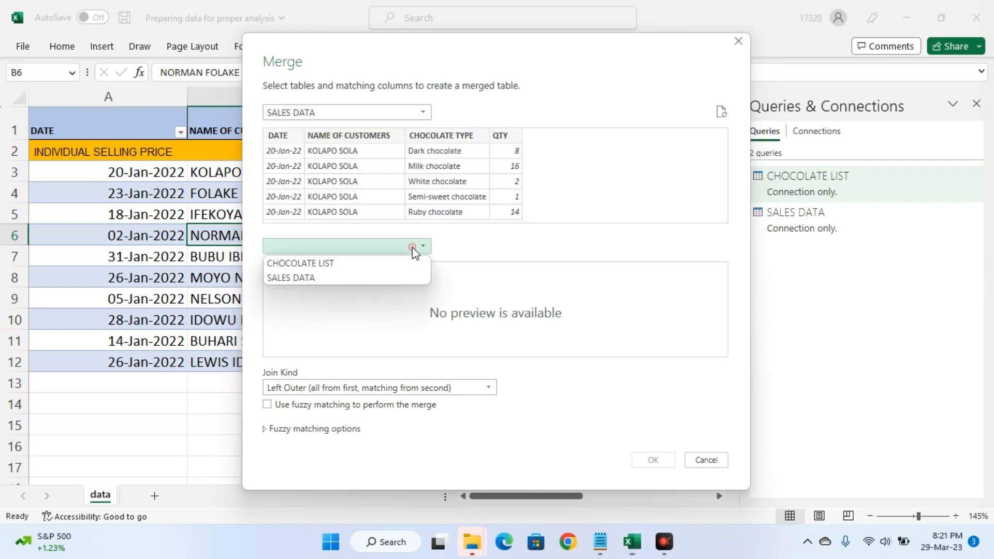
pyautogui.click(310, 265)
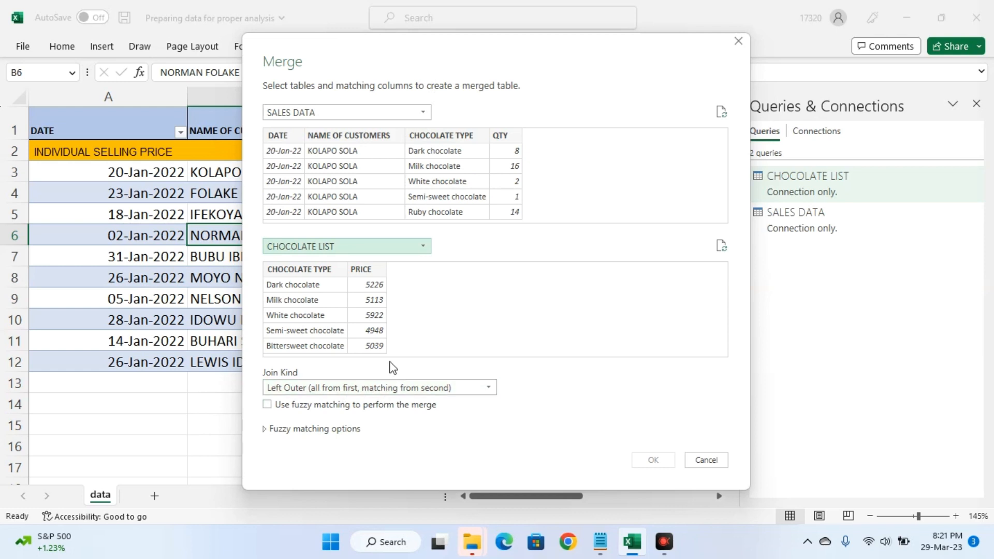
# - Match SALES DATA and CHOCOLATE LIST on their CHOCOLATE TYPE columns and create the Left Outer merge
pyautogui.click(435, 136)
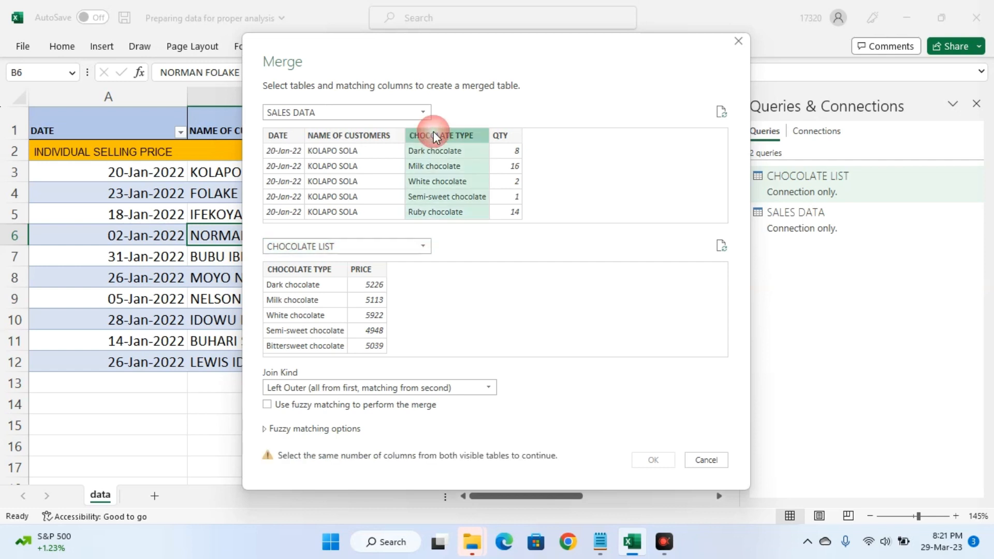
pyautogui.click(306, 270)
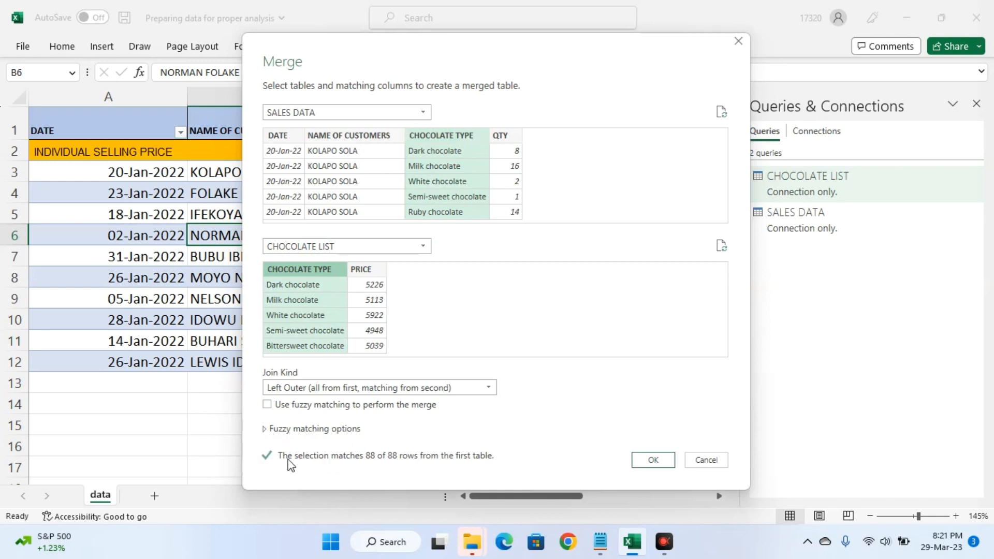
pyautogui.click(654, 459)
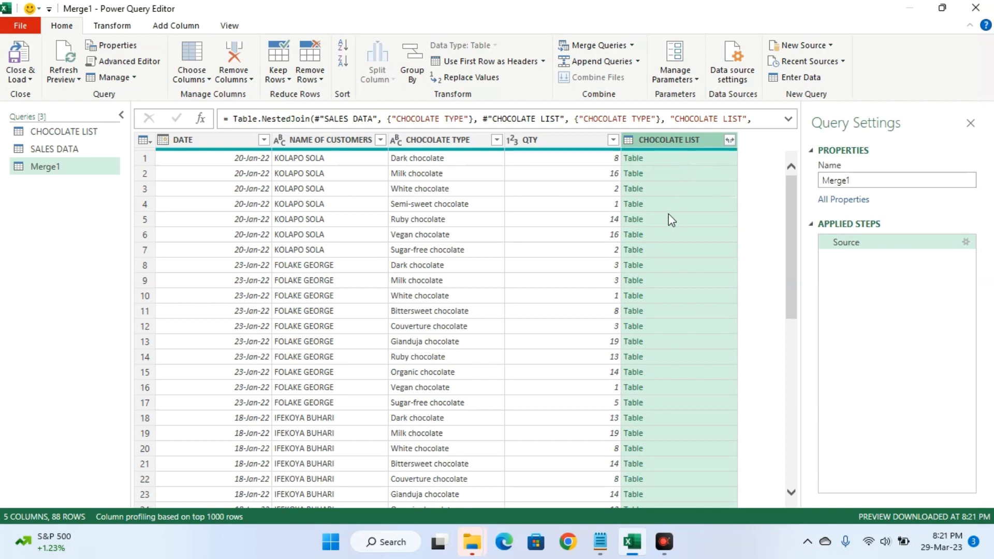
# - Preview the nested tables for rows 3 and 4, and expand the CHOCOLATE LIST column to include only PRICE
pyautogui.click(663, 187)
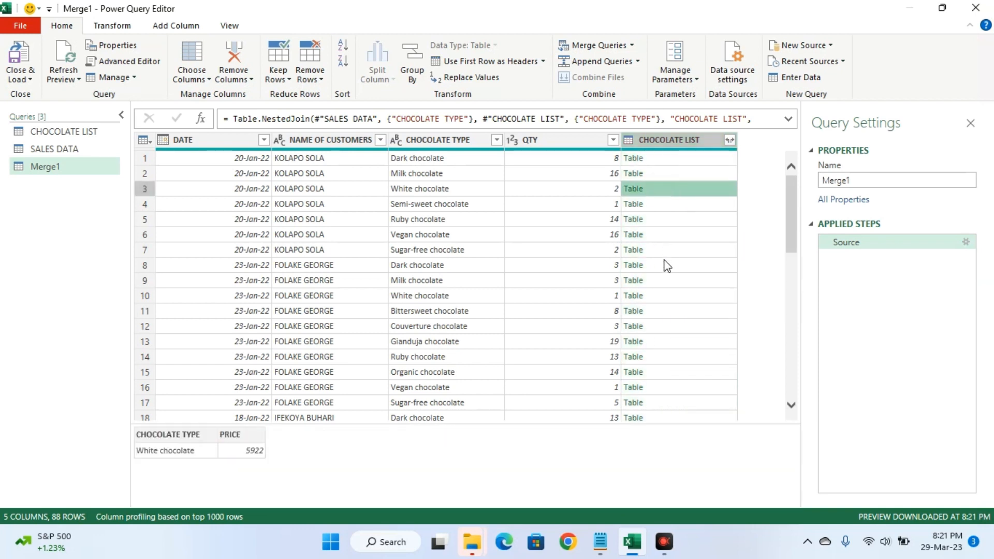
pyautogui.click(652, 204)
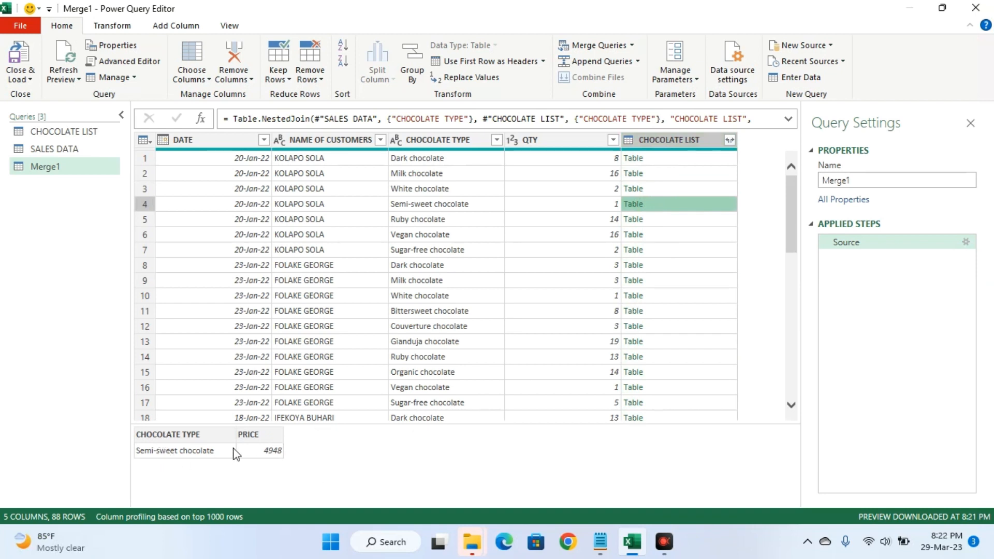
pyautogui.click(731, 143)
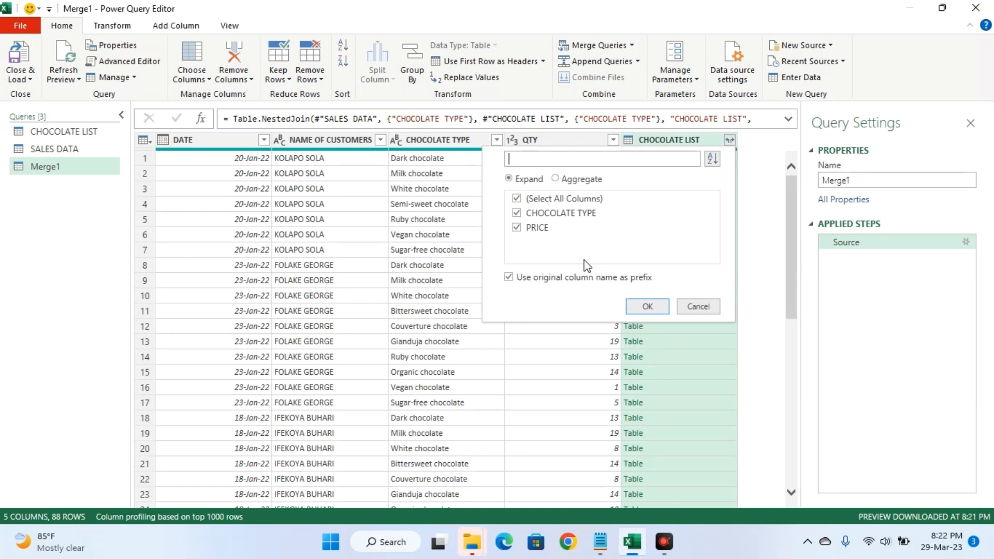
pyautogui.click(516, 213)
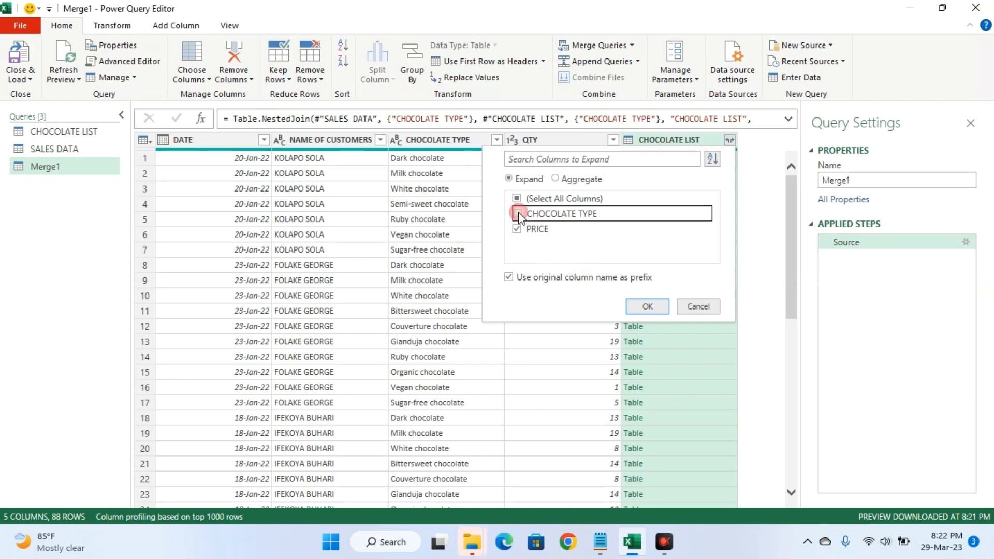
pyautogui.click(646, 307)
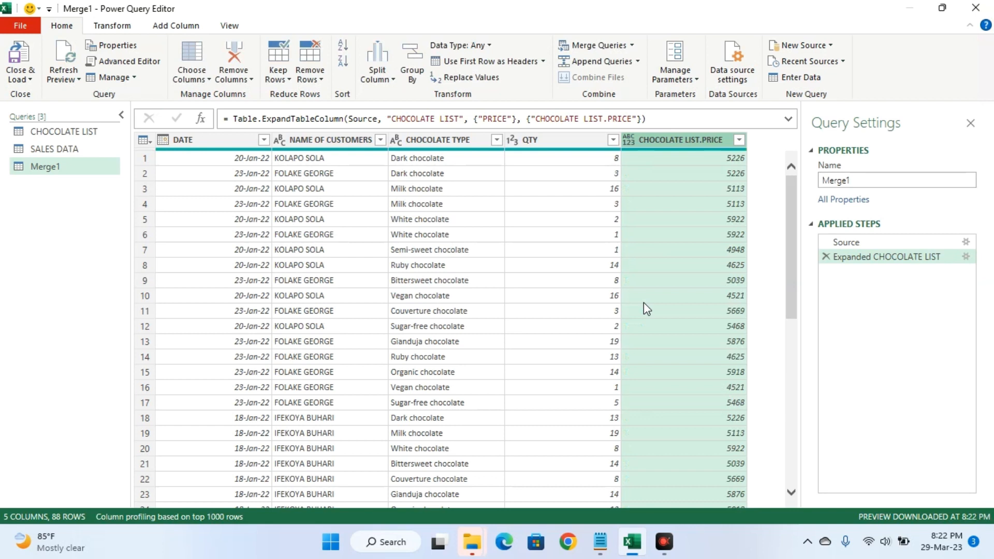
# - Rename the expanded CHOCOLATE LIST.PRICE column as PRICE and set its data type to Whole Number
pyautogui.doubleClick(674, 140)
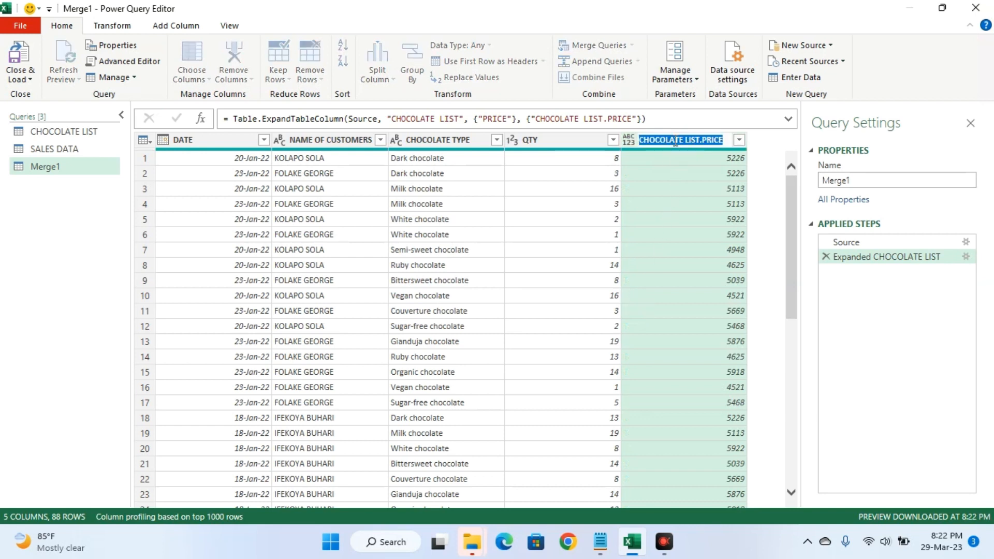
pyautogui.write('PRICE')
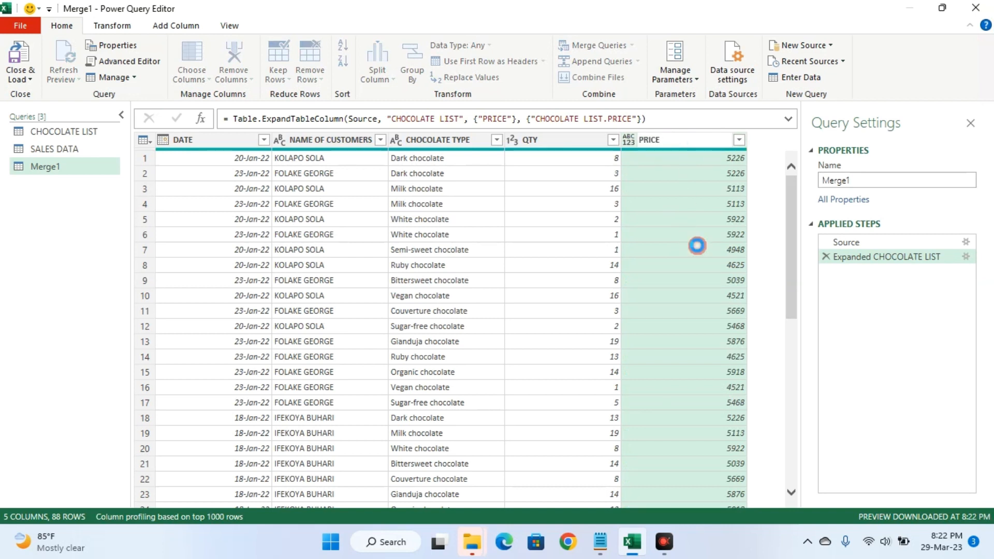
pyautogui.press('Return')
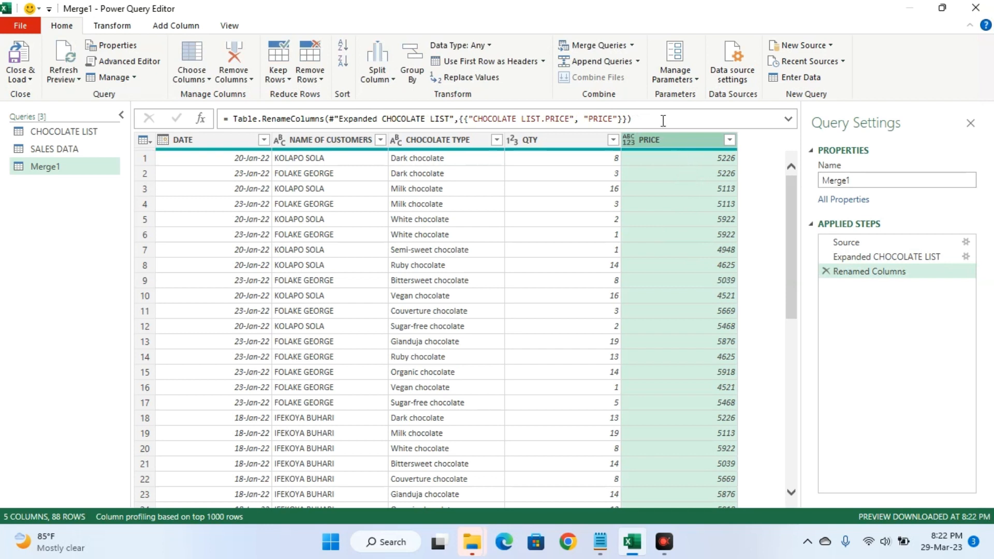
pyautogui.click(628, 139)
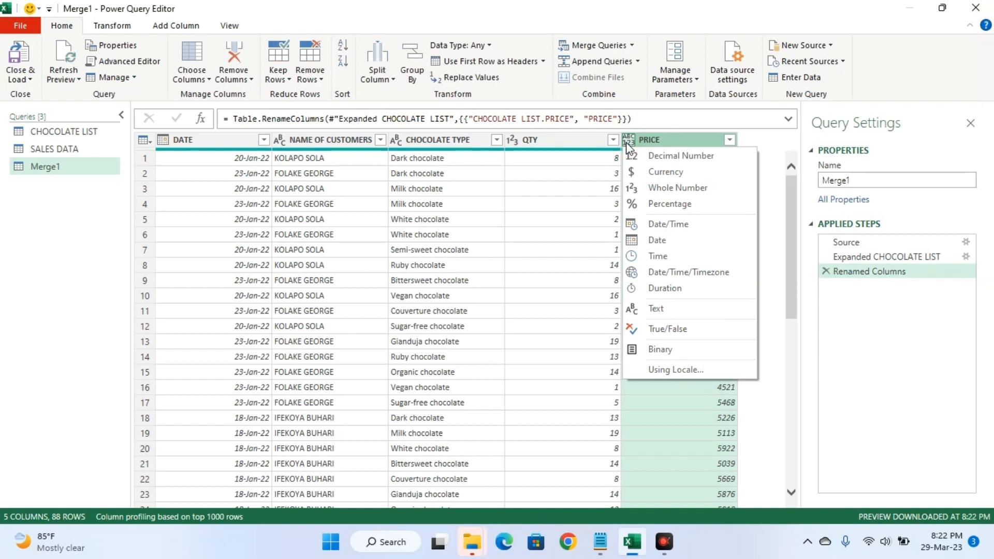
pyautogui.click(673, 188)
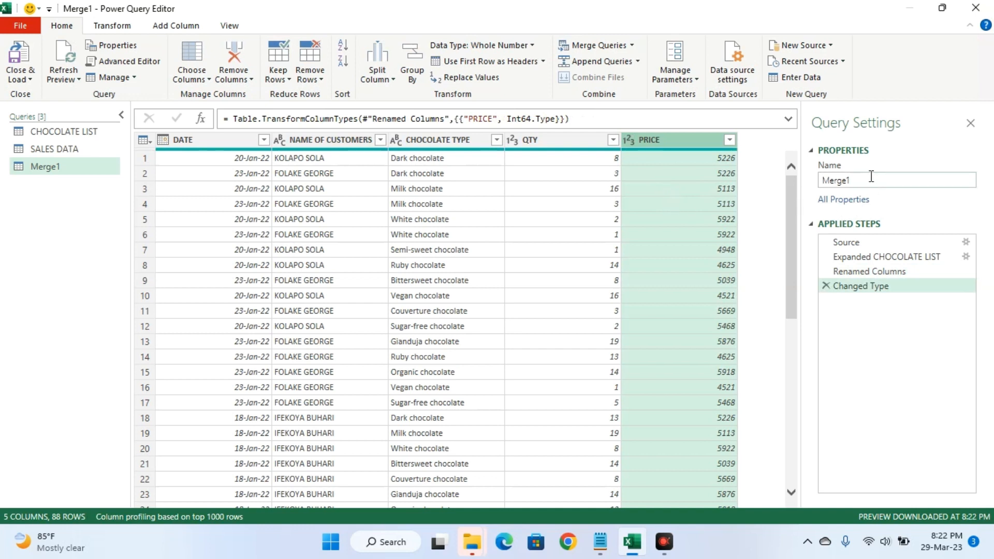
# - Rename the Merge1 query as Transformed Data, and close the query editor, loading the result to a worksheet
pyautogui.moveTo(869, 181); pyautogui.dragTo(811, 184)
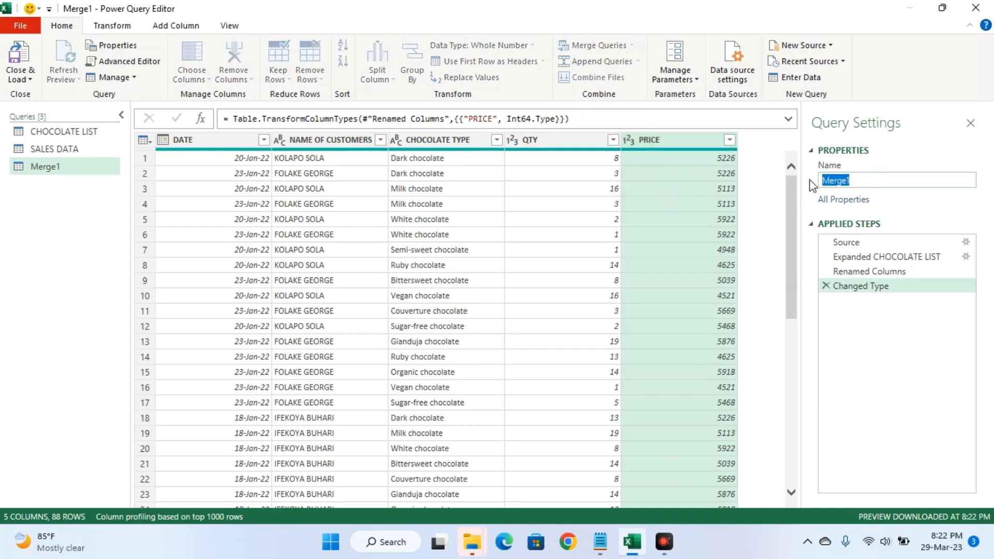
pyautogui.write('Transformed Data')
pyautogui.click(890, 336)
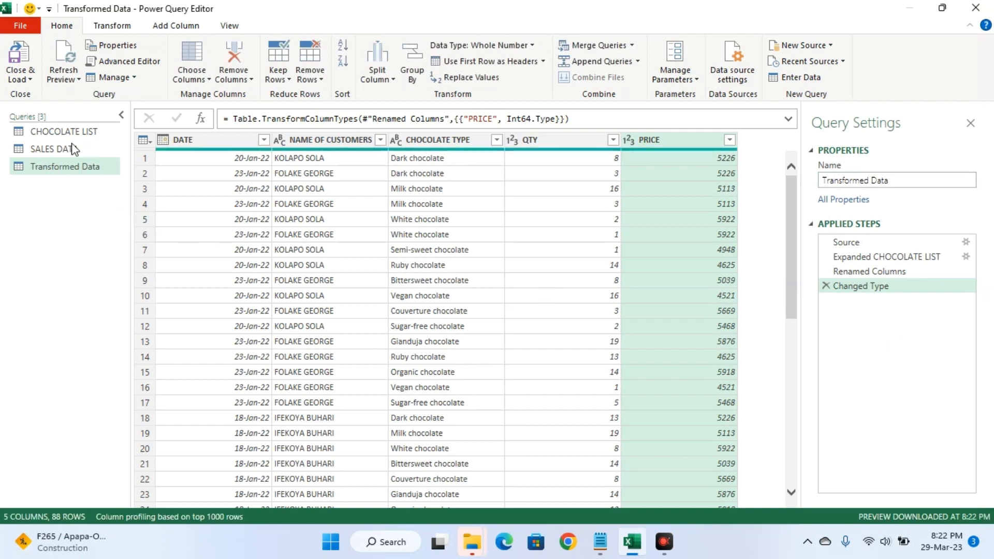
pyautogui.click(27, 77)
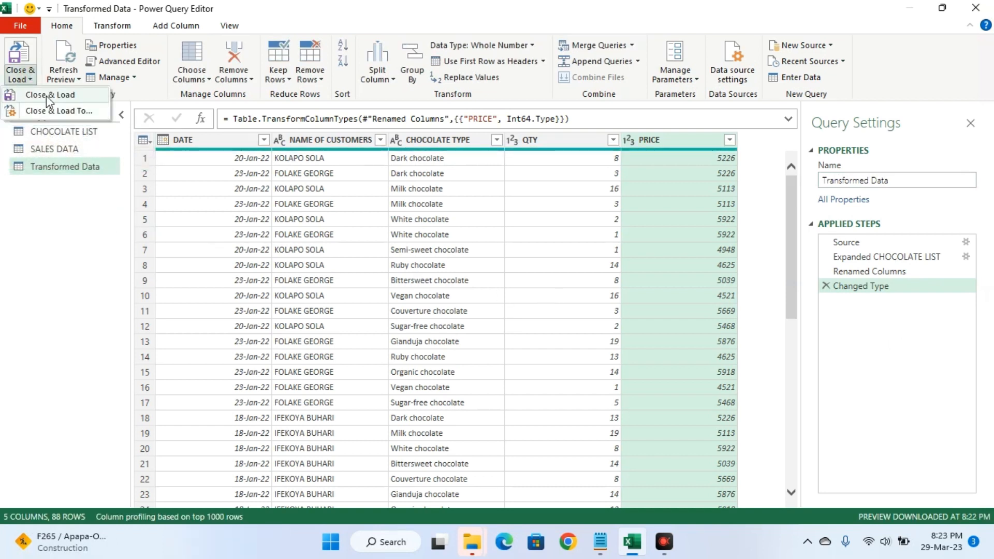
pyautogui.click(45, 96)
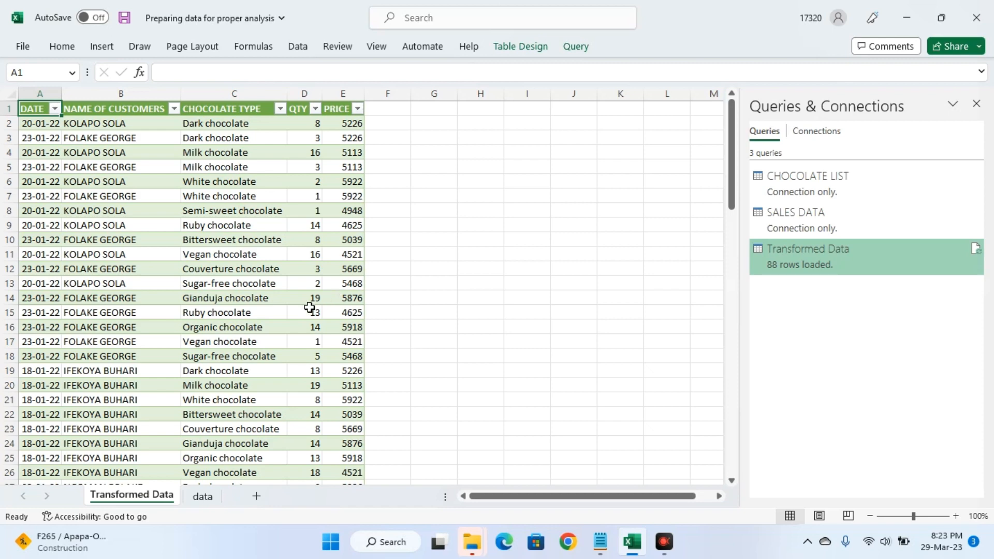
# - On the data sheet, start a new record in row 13 with the date 27-1-22
pyautogui.click(202, 497)
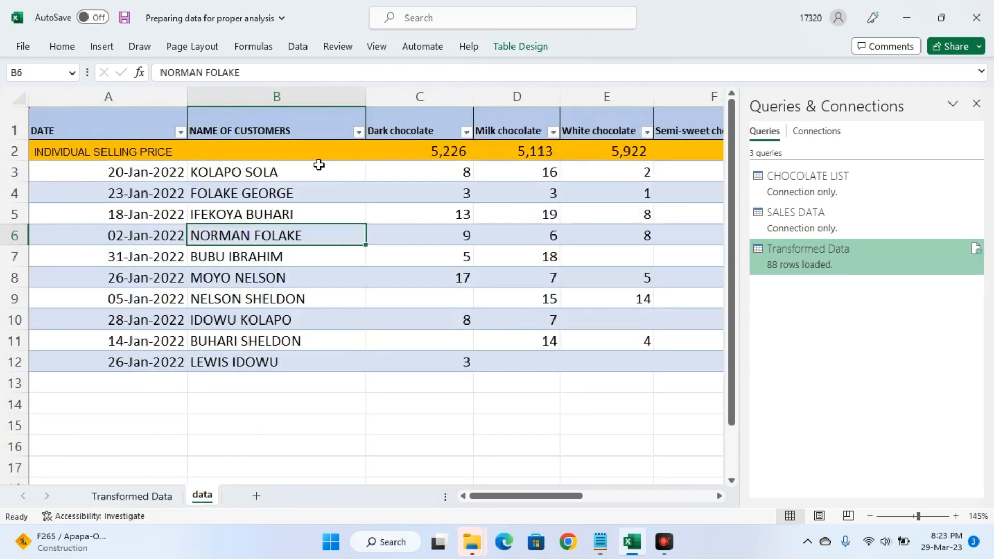
pyautogui.scroll(-2, 569, 372)
pyautogui.scroll(-2, 568, 372)
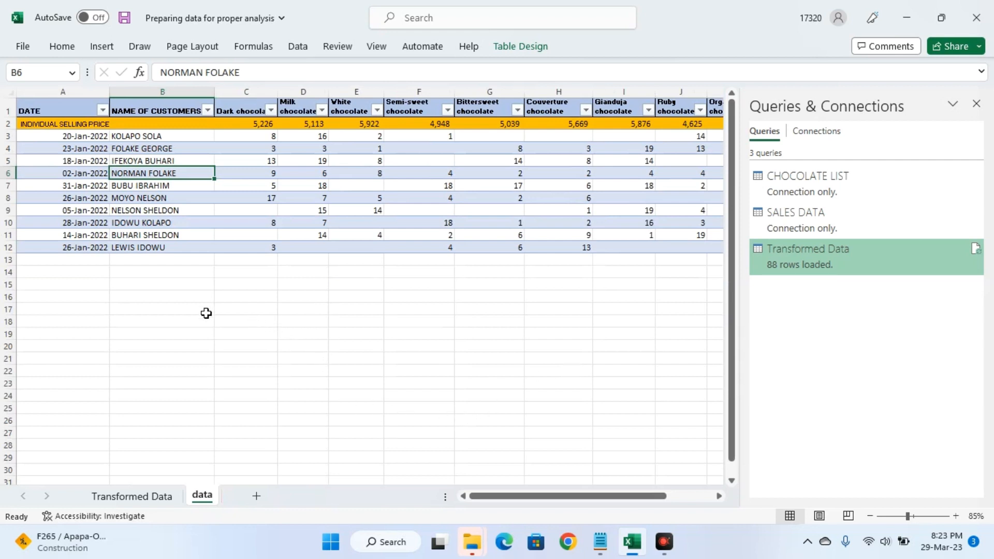
pyautogui.click(79, 262)
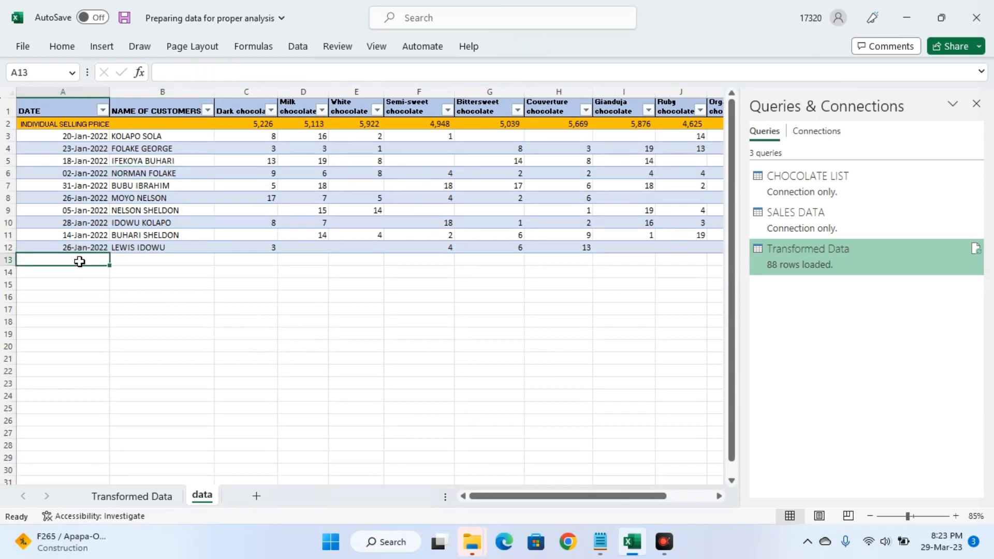
pyautogui.write('27-')
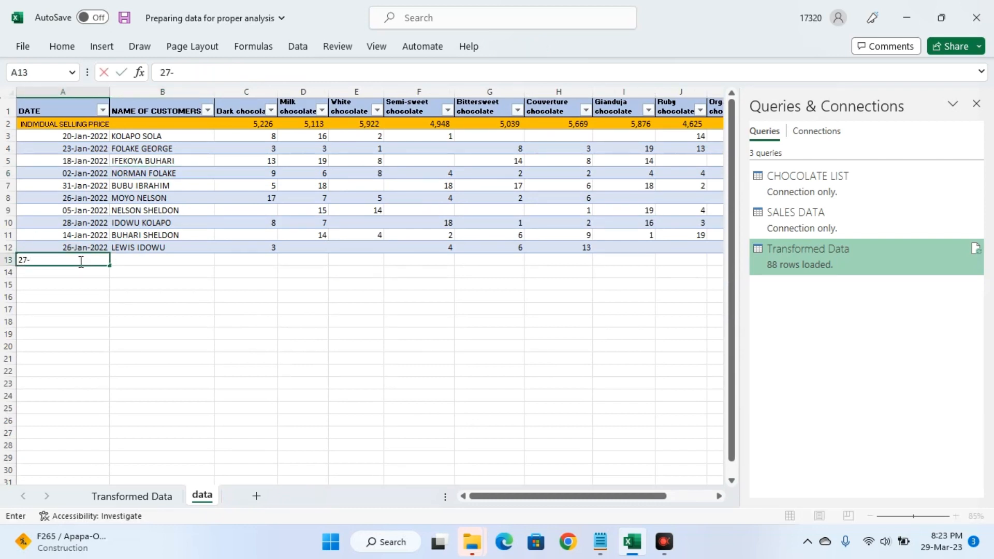
pyautogui.write('1-22')
pyautogui.press('Tab')
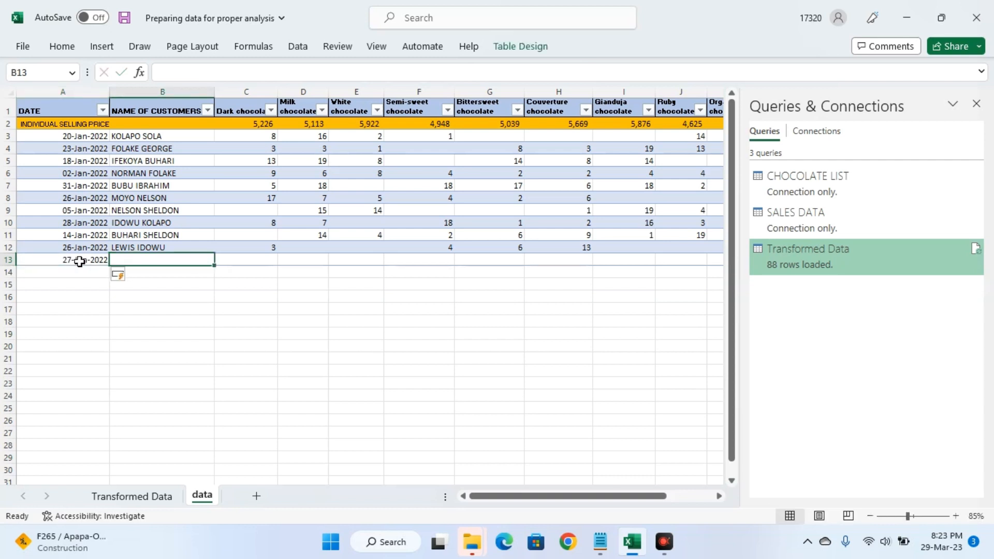
# - Enter the customer's full name in capitals in the NAME OF CUSTOMERS cell of row 13
pyautogui.write('adeola')
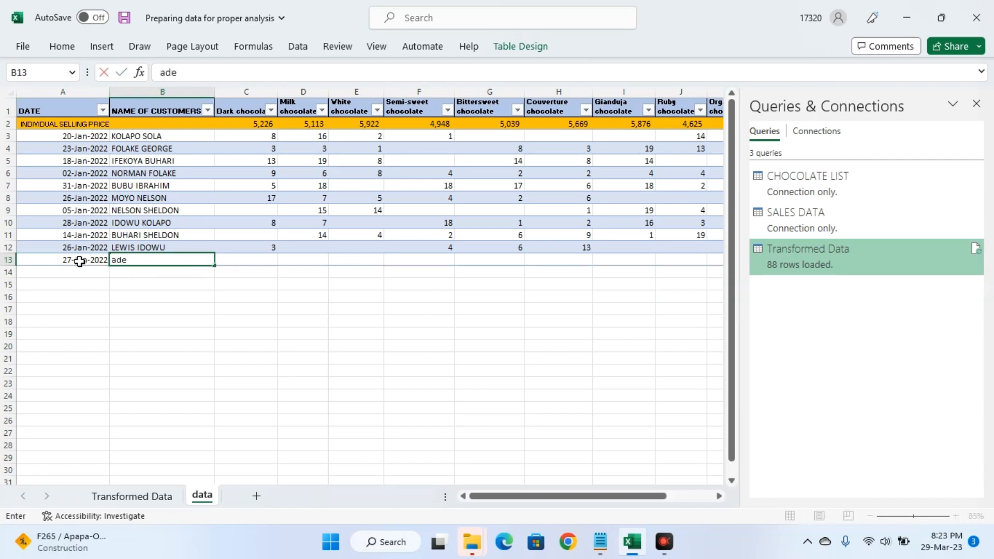
pyautogui.press('BackSpace')
pyautogui.press('BackSpace')
pyautogui.press('BackSpace')
pyautogui.press('BackSpace')
pyautogui.press('BackSpace')
pyautogui.press('BackSpace')
pyautogui.write('ADEOLA ILORI')
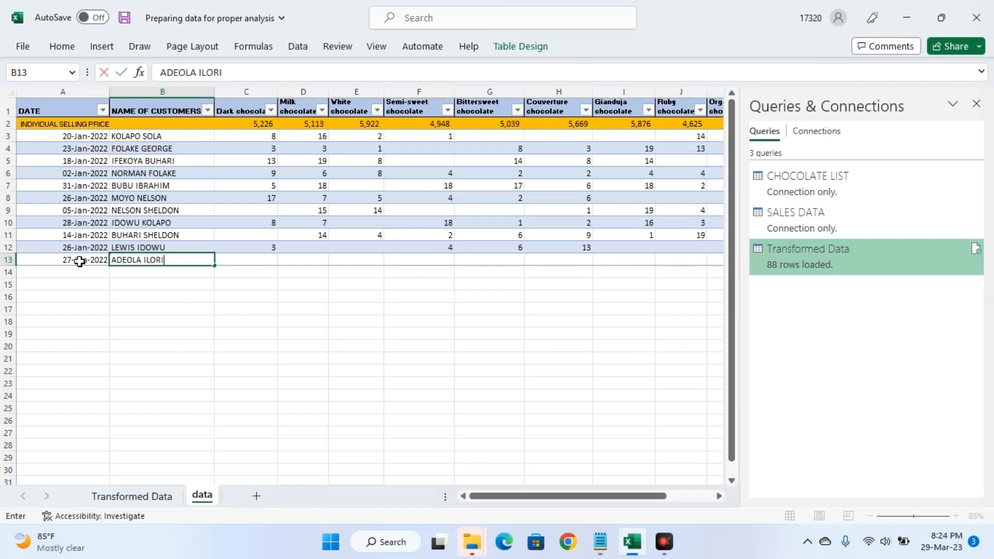
pyautogui.press('Tab')
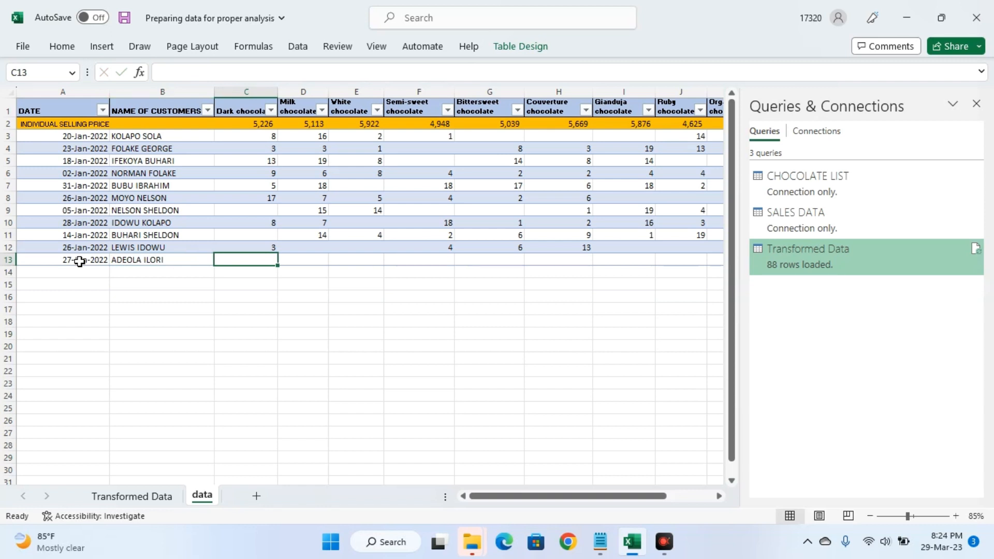
# - Enter quantities in row 13: 5 for Dark chocolate and 50 for Bittersweet chocolate
pyautogui.write('5')
pyautogui.press('Tab')
pyautogui.press('Tab')
pyautogui.press('Tab')
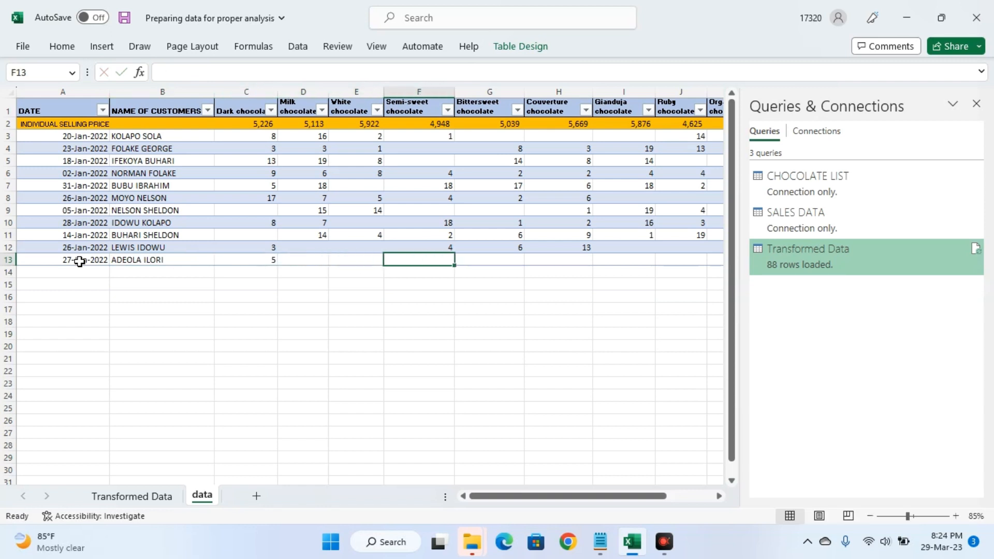
pyautogui.press('Tab')
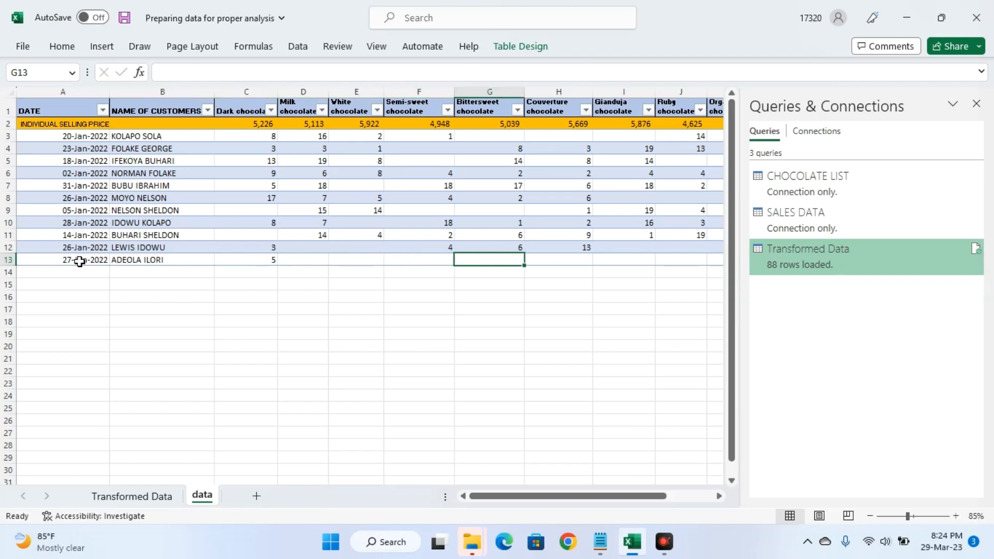
pyautogui.keyDown('ctrl'); pyautogui.scroll(3, 79, 261); pyautogui.keyUp('ctrl')
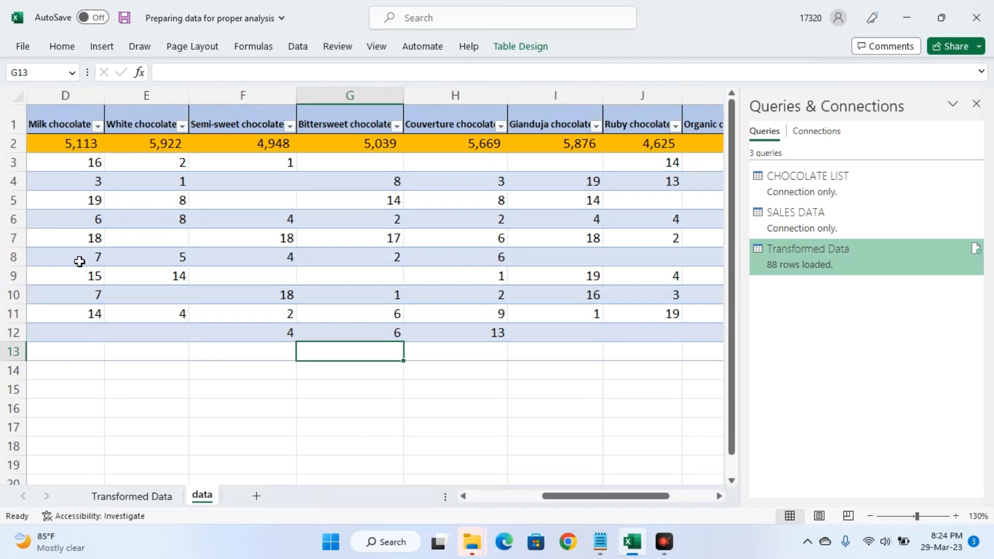
pyautogui.write('50')
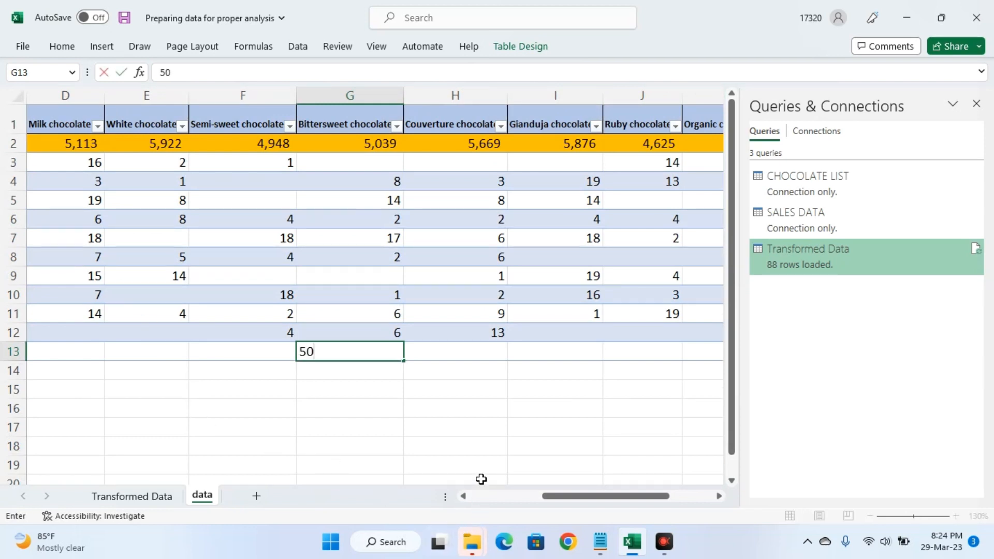
# - Refresh all queries from the Transformed Data sheet and check the table's last rows for the new customer's sales
pyautogui.click(139, 496)
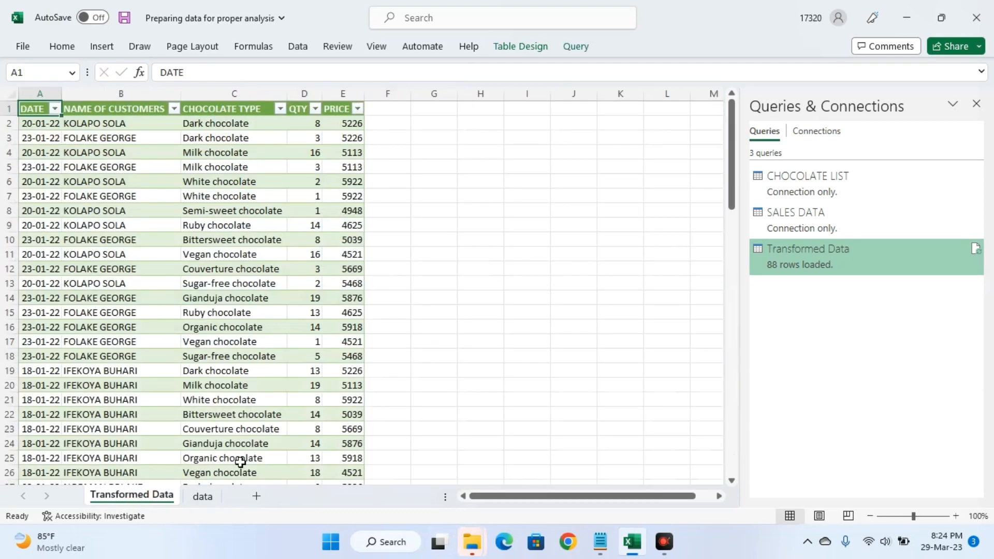
pyautogui.click(297, 47)
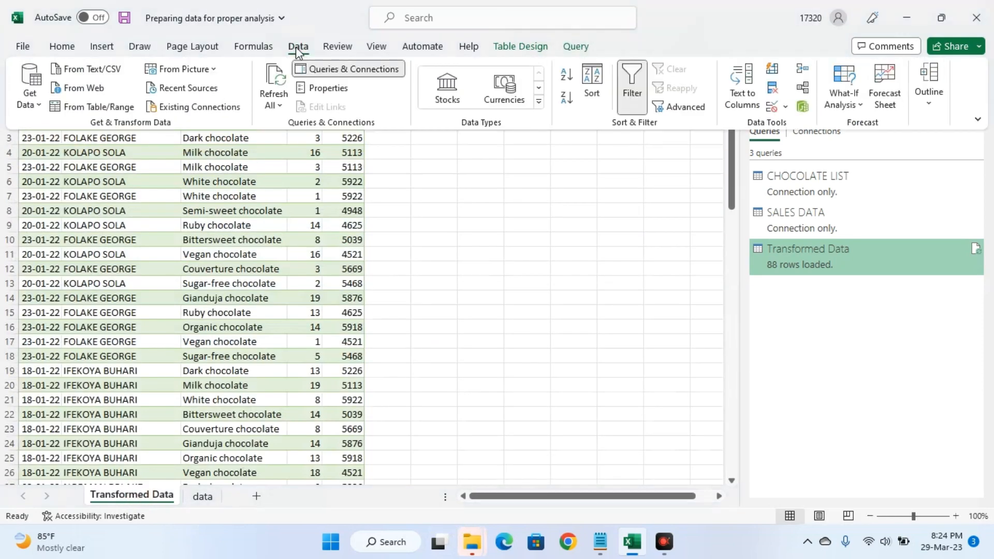
pyautogui.click(277, 76)
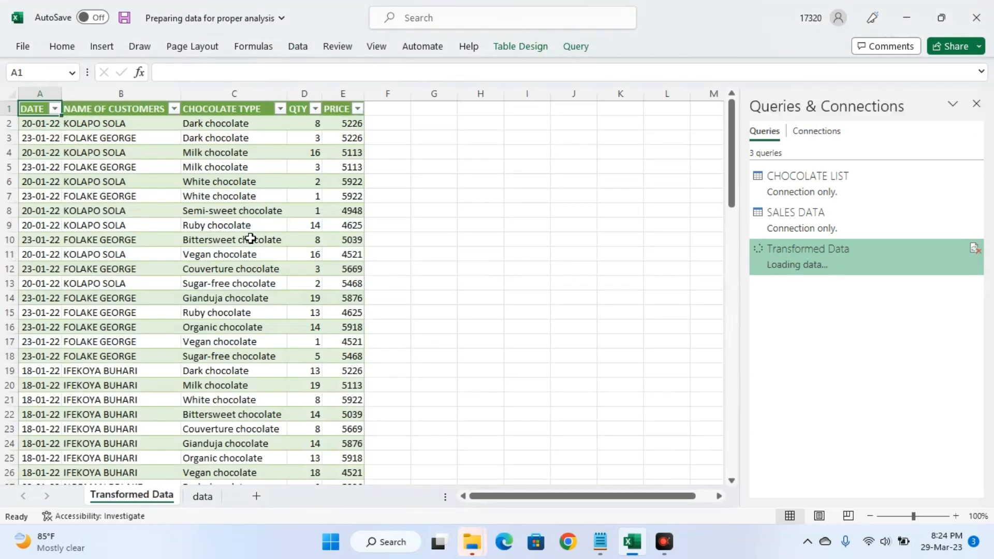
pyautogui.scroll(-1, 251, 239)
pyautogui.scroll(-11, 251, 239)
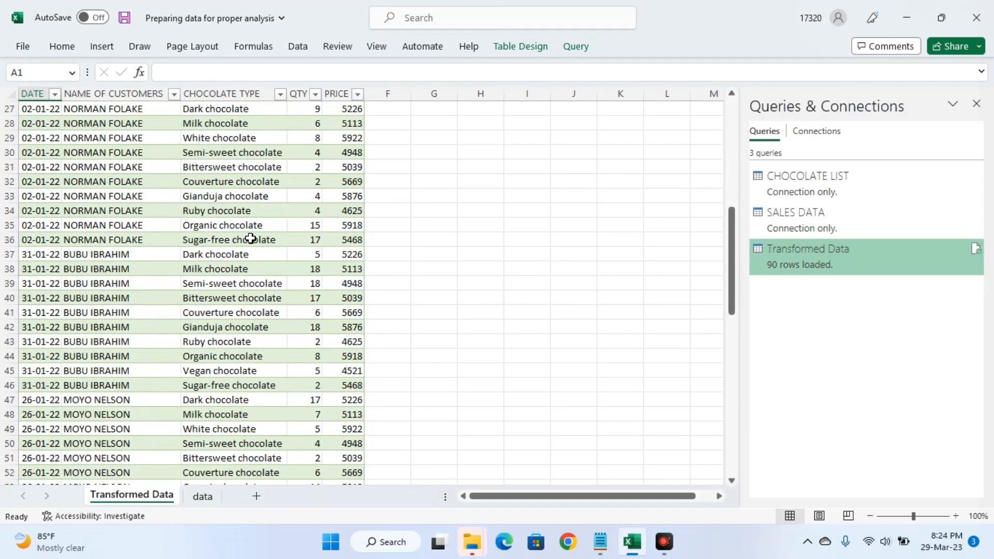
pyautogui.scroll(-11, 250, 239)
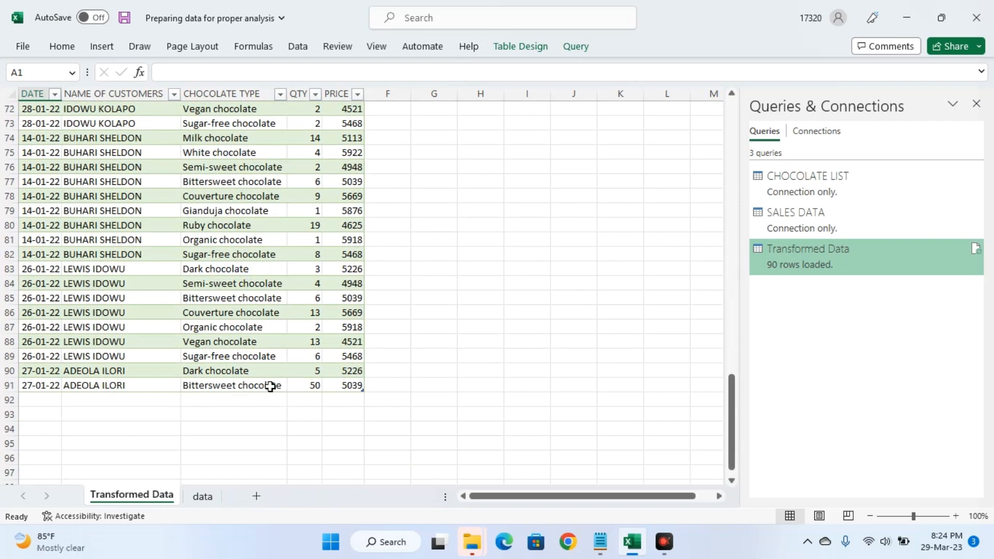
# - On the data sheet, add a column headed Chocolate with Salt in N1 and give it a price of 4531 in N2
pyautogui.click(198, 501)
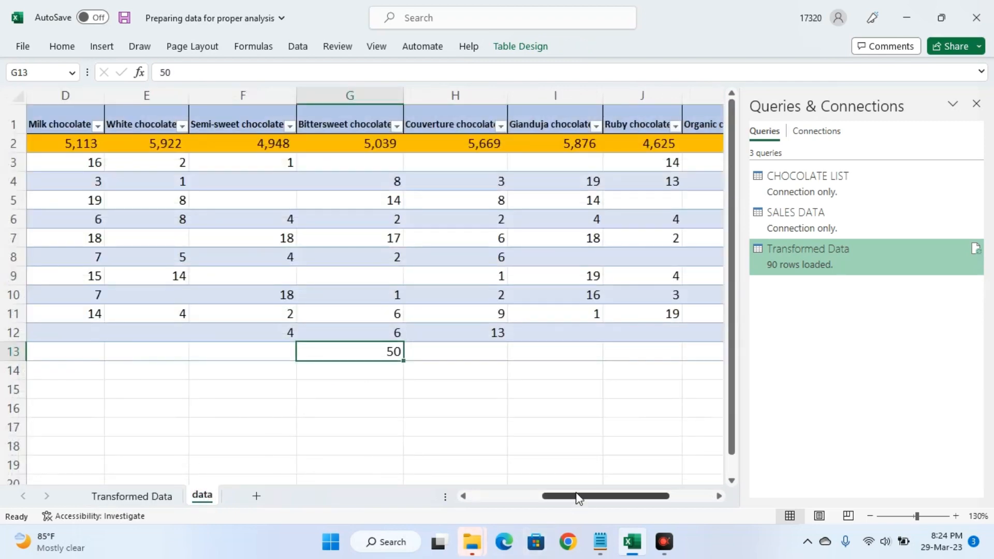
pyautogui.moveTo(578, 498); pyautogui.dragTo(684, 492)
pyautogui.click(601, 544)
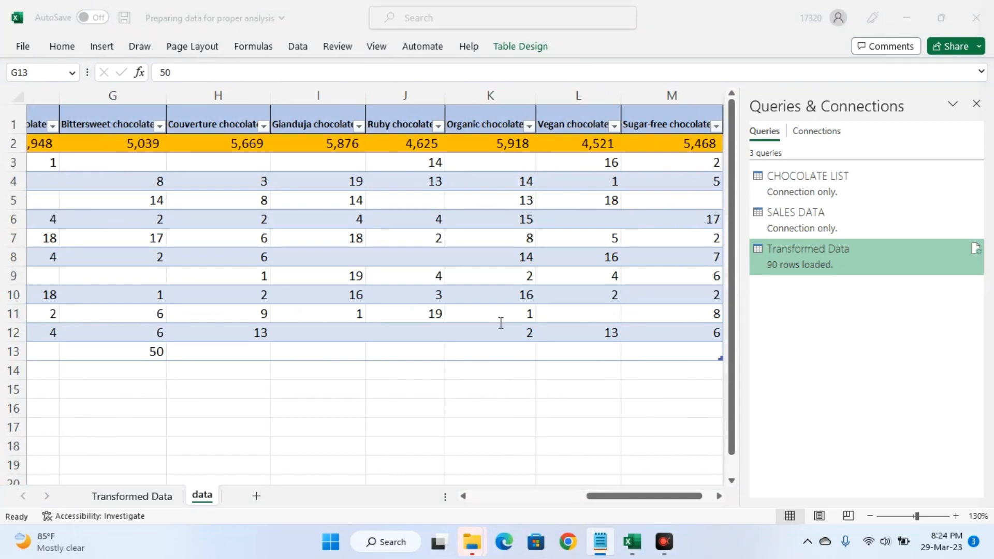
pyautogui.click(503, 458)
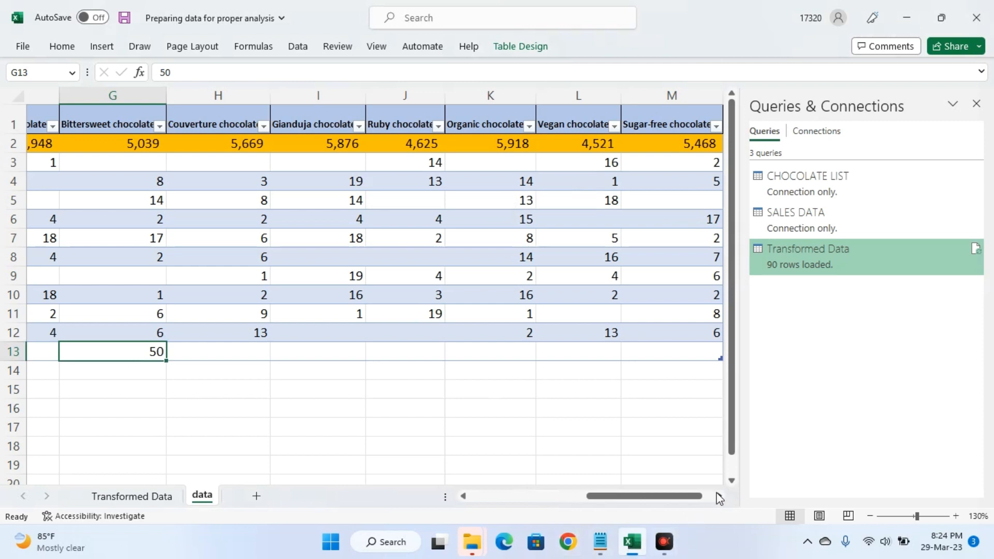
pyautogui.click(719, 497)
pyautogui.click(719, 497)
pyautogui.click(719, 496)
pyautogui.click(493, 121)
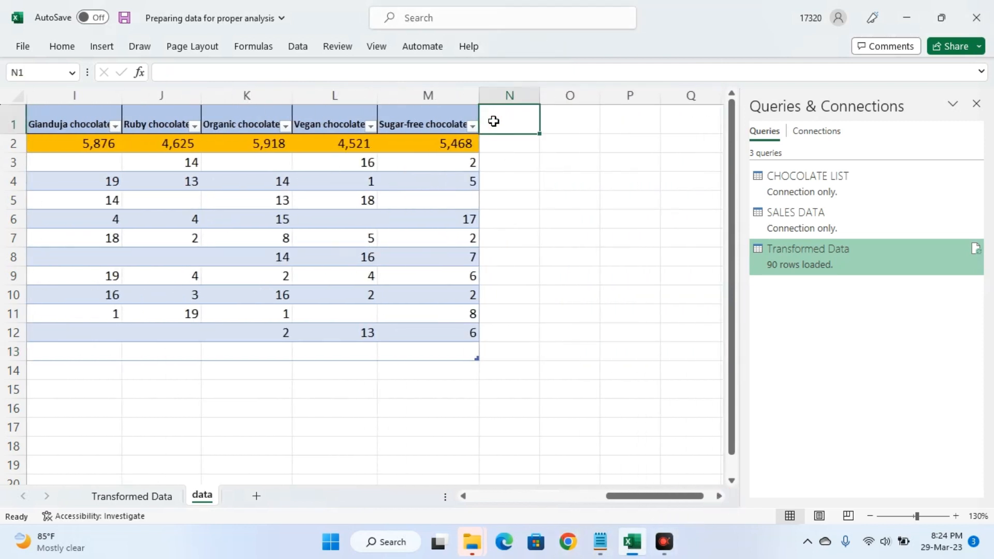
pyautogui.write('cHOCO')
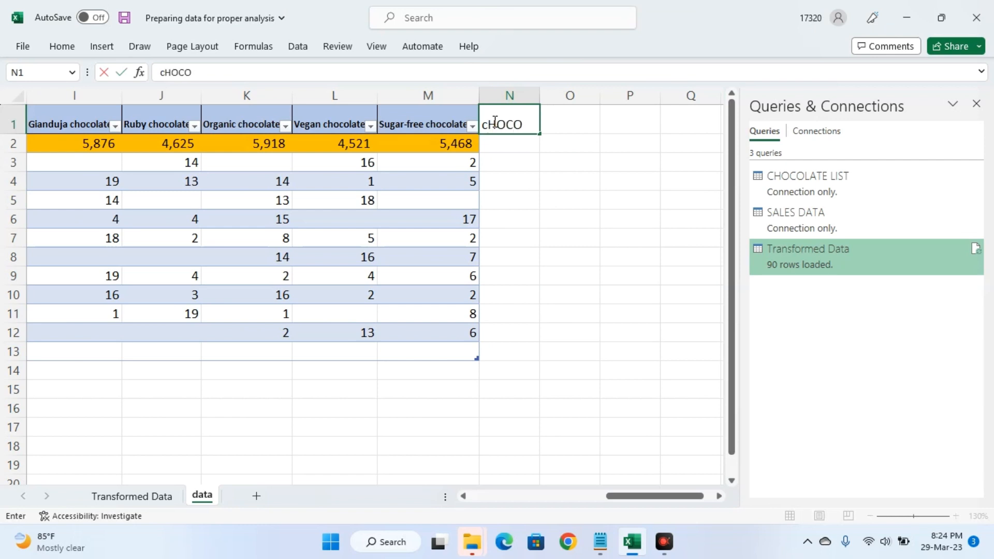
pyautogui.write('LATE wit')
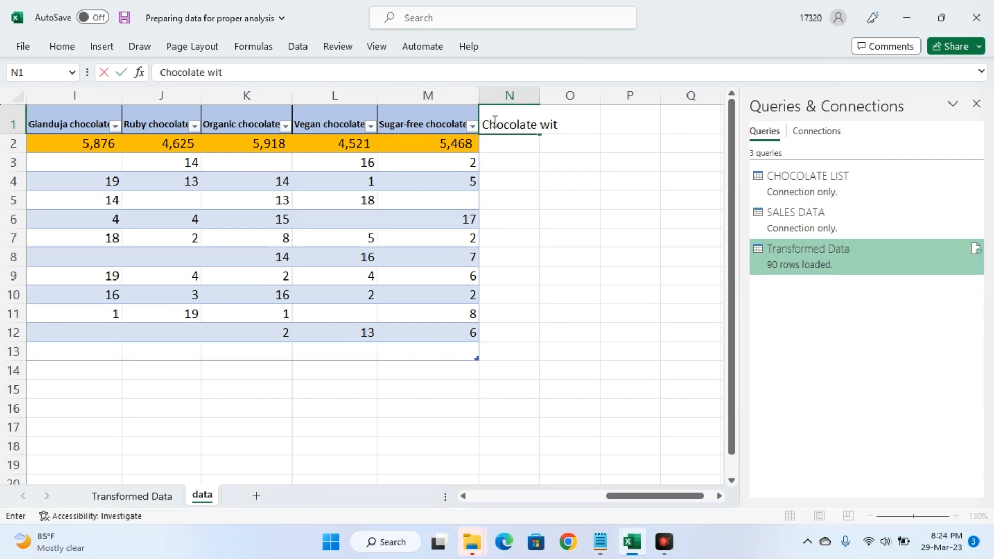
pyautogui.write('h Salt')
pyautogui.press('Return')
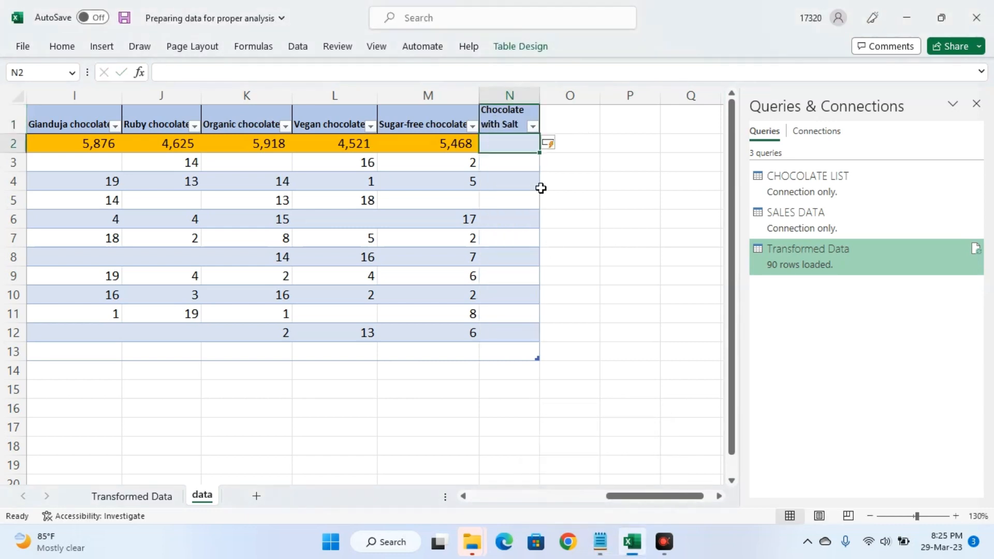
pyautogui.write('4531')
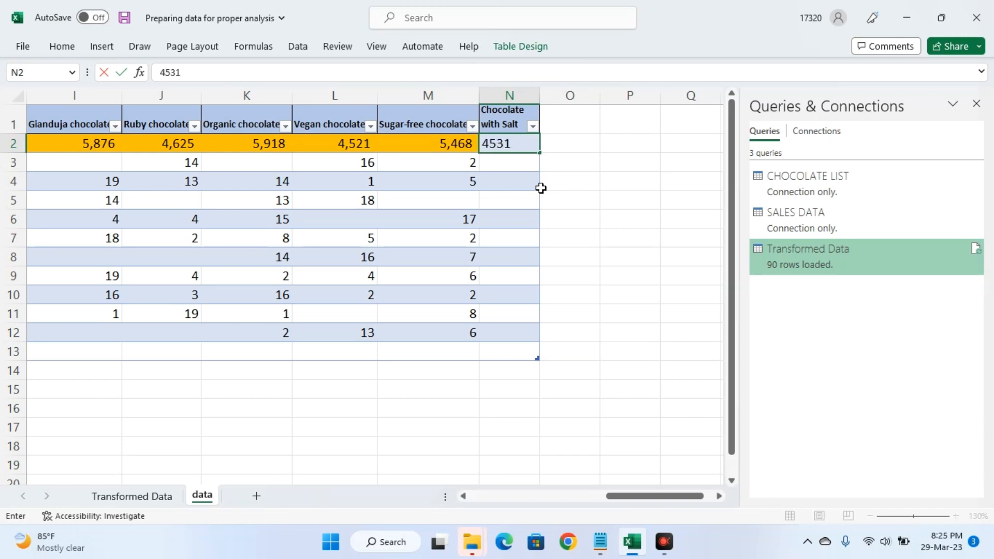
pyautogui.press('Return')
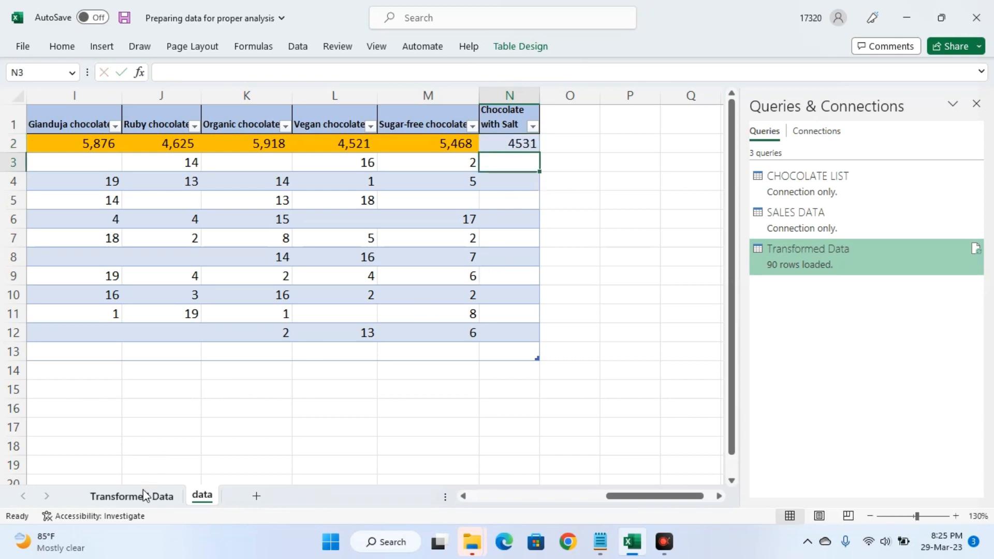
# - Enter Chocolate with Salt quantities of 6 in row 13 and 7 in row 7
pyautogui.click(552, 496)
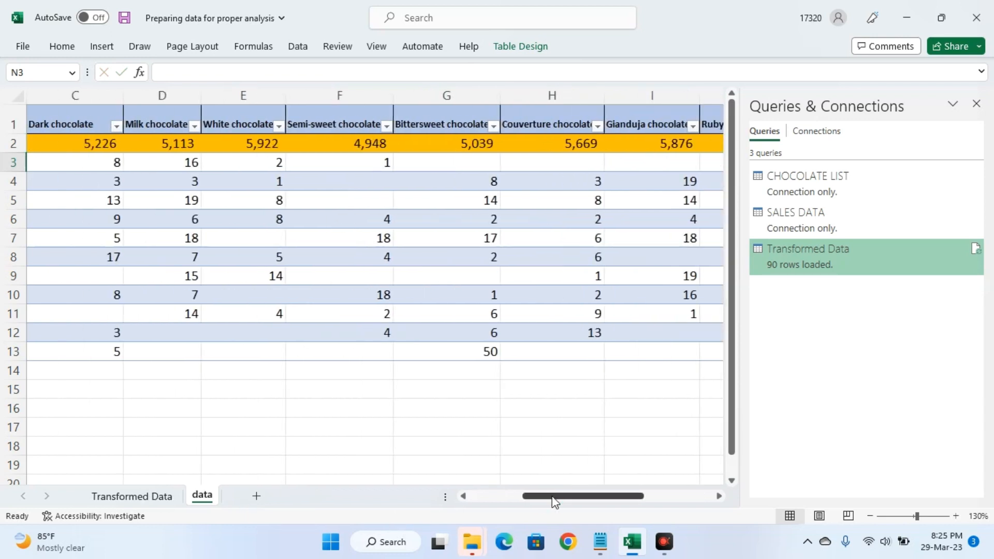
pyautogui.moveTo(552, 497); pyautogui.dragTo(729, 508)
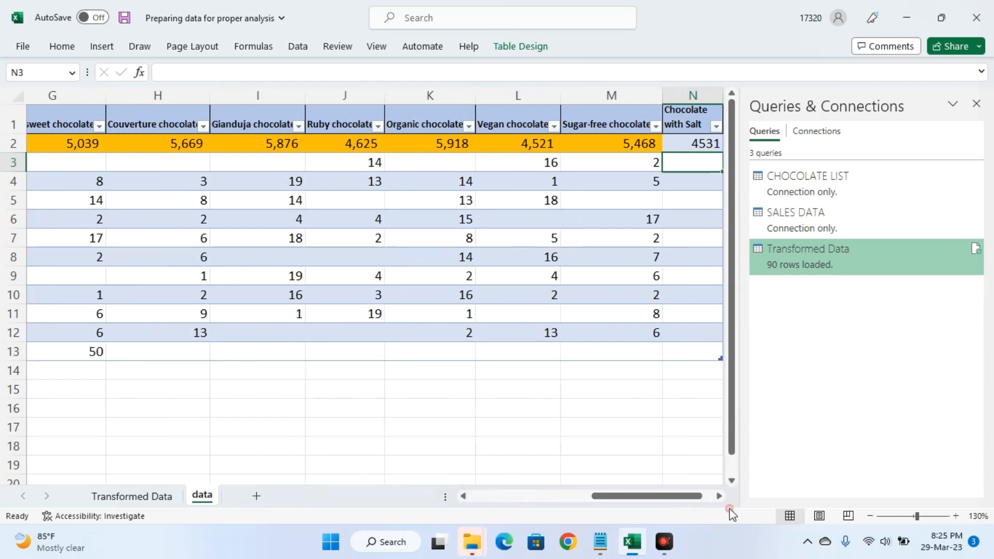
pyautogui.click(696, 351)
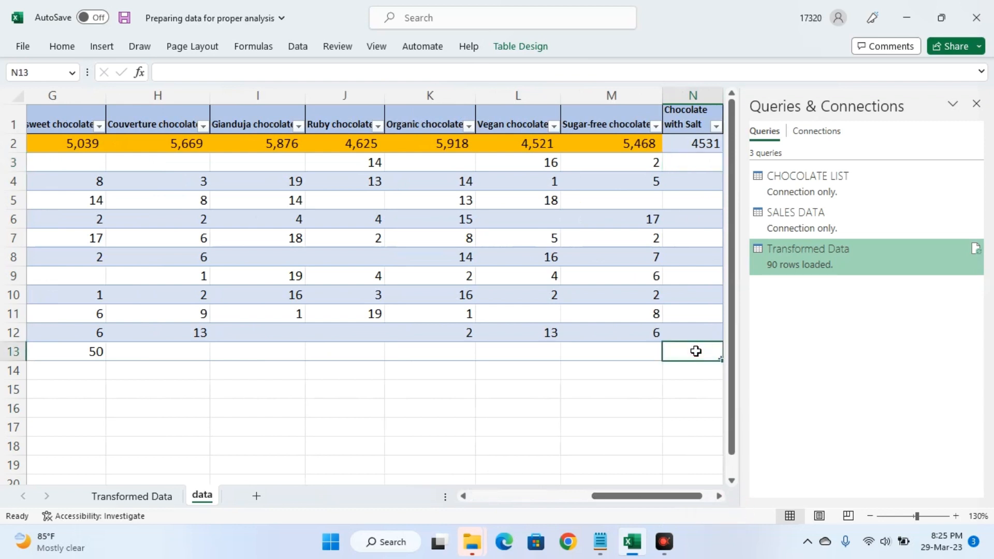
pyautogui.write('6')
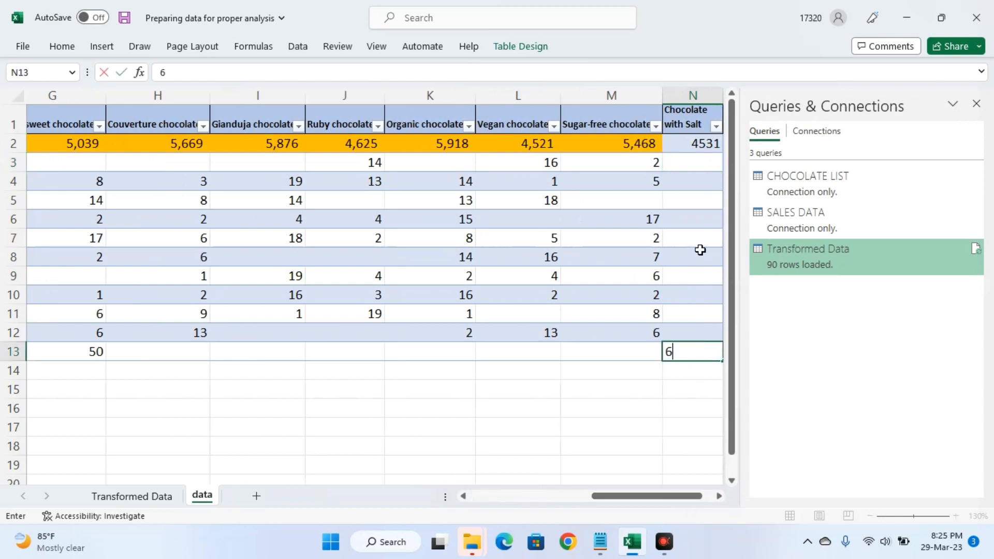
pyautogui.click(699, 239)
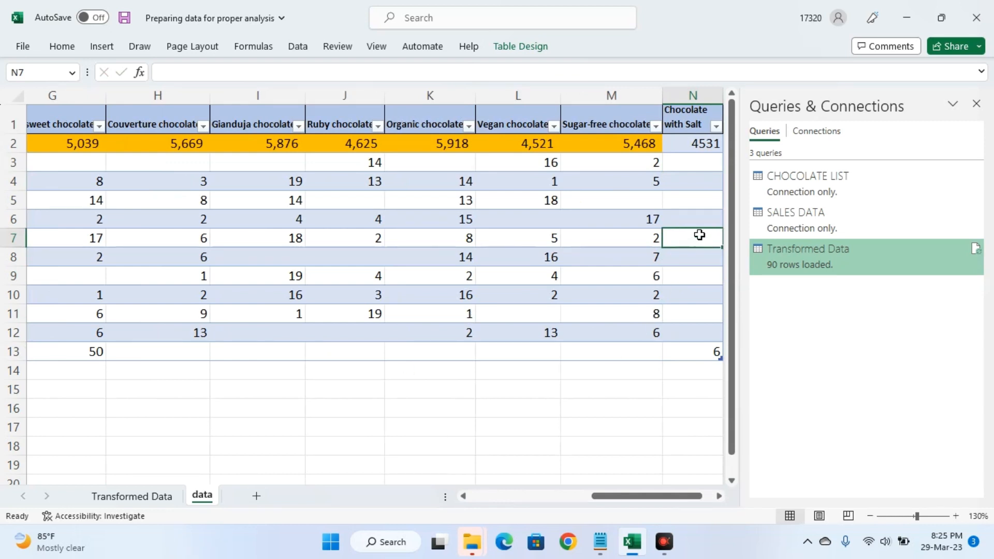
pyautogui.write('7')
pyautogui.click(617, 381)
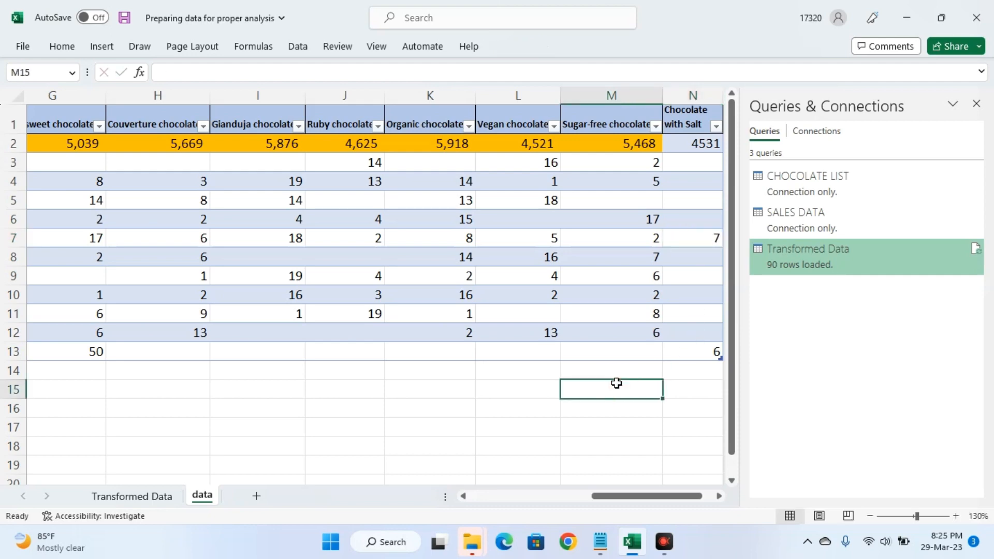
# - Refresh all queries from the Transformed Data sheet to bring in the Chocolate with Salt sales
pyautogui.click(161, 498)
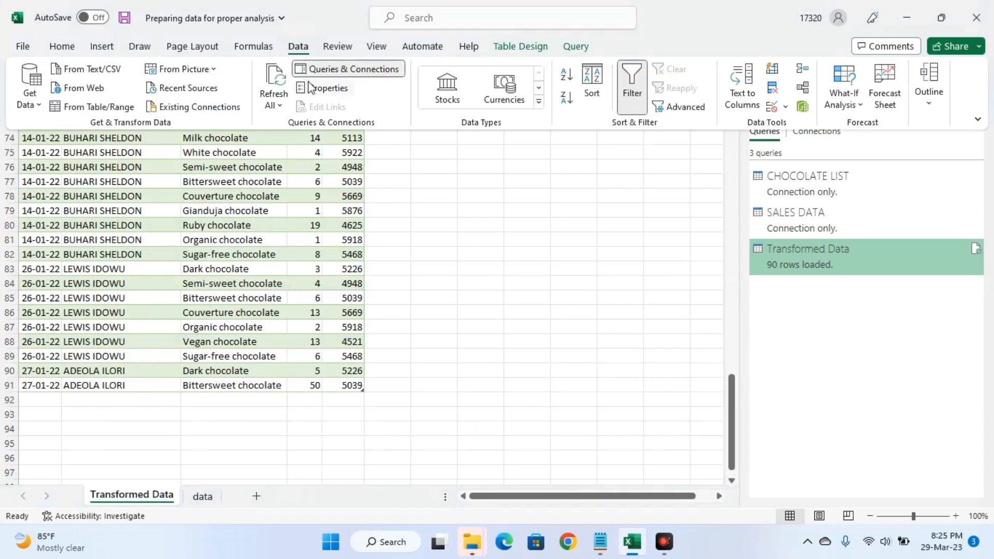
pyautogui.click(268, 83)
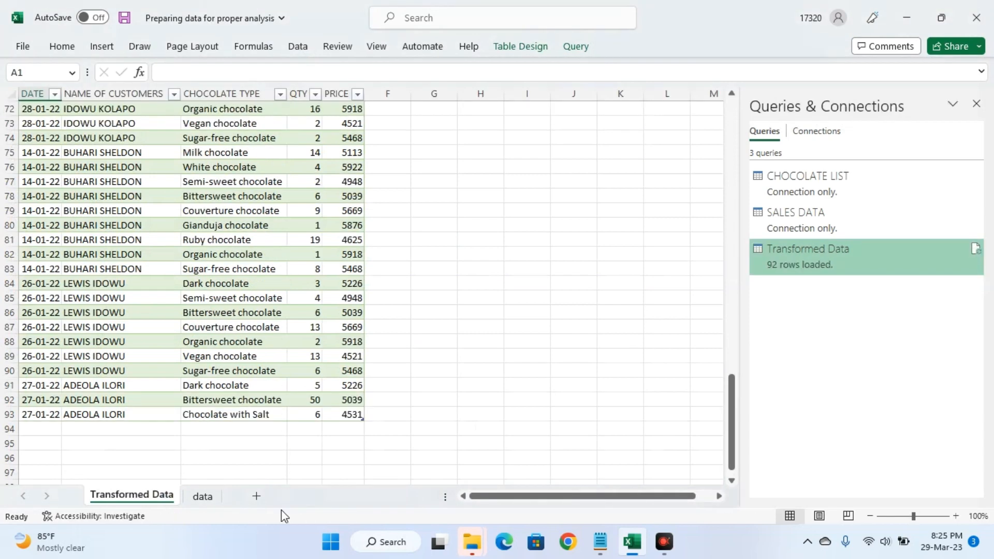